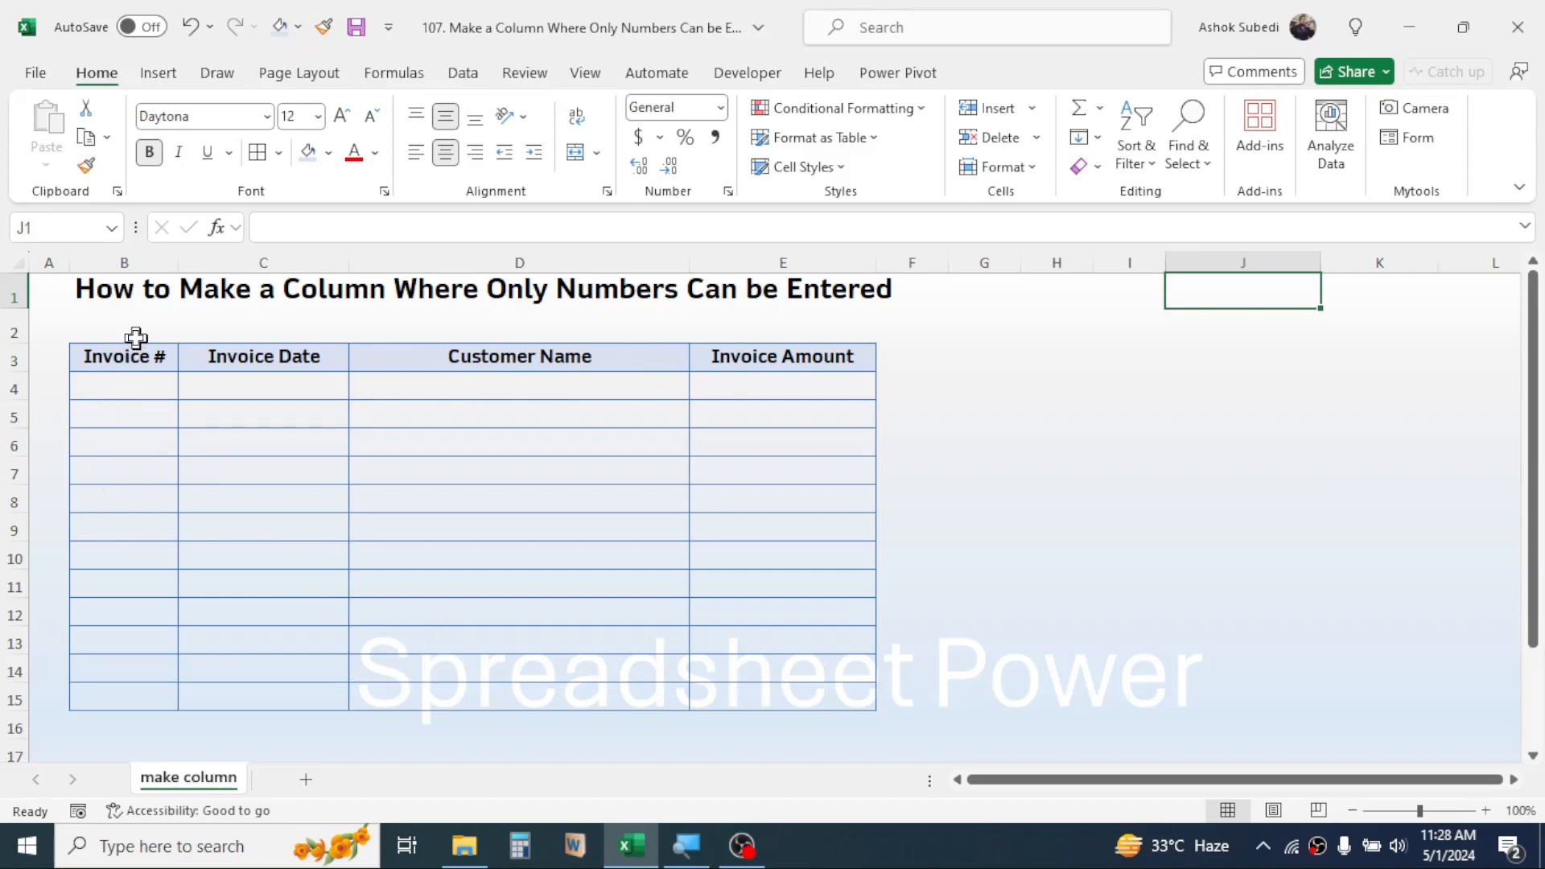
Enter 12 in cell B4, the first row of the Invoice # column.
click(126, 263)
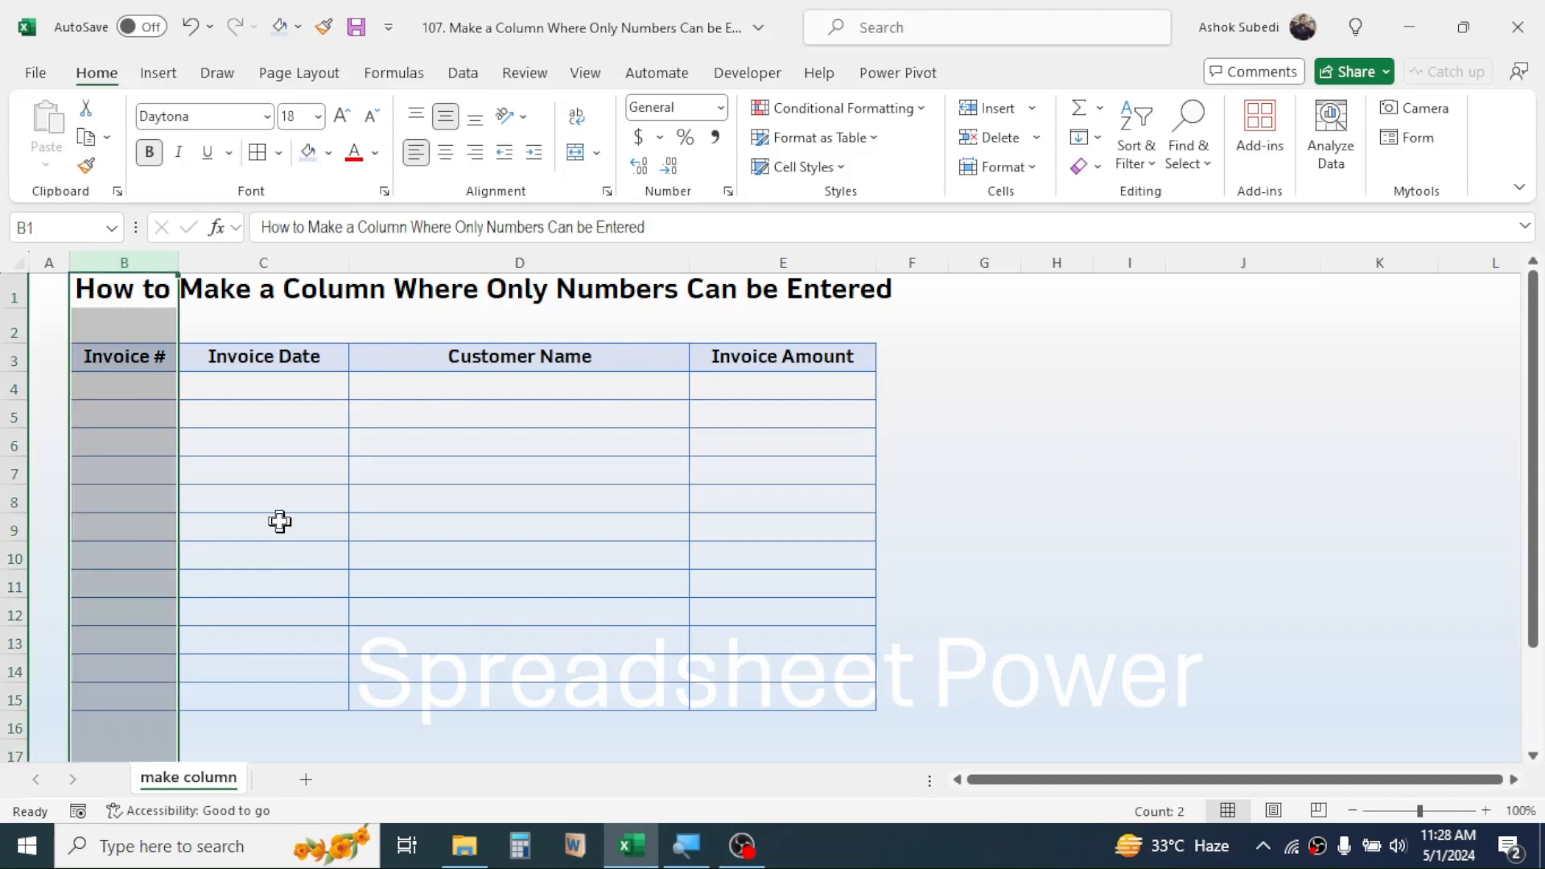
click(140, 398)
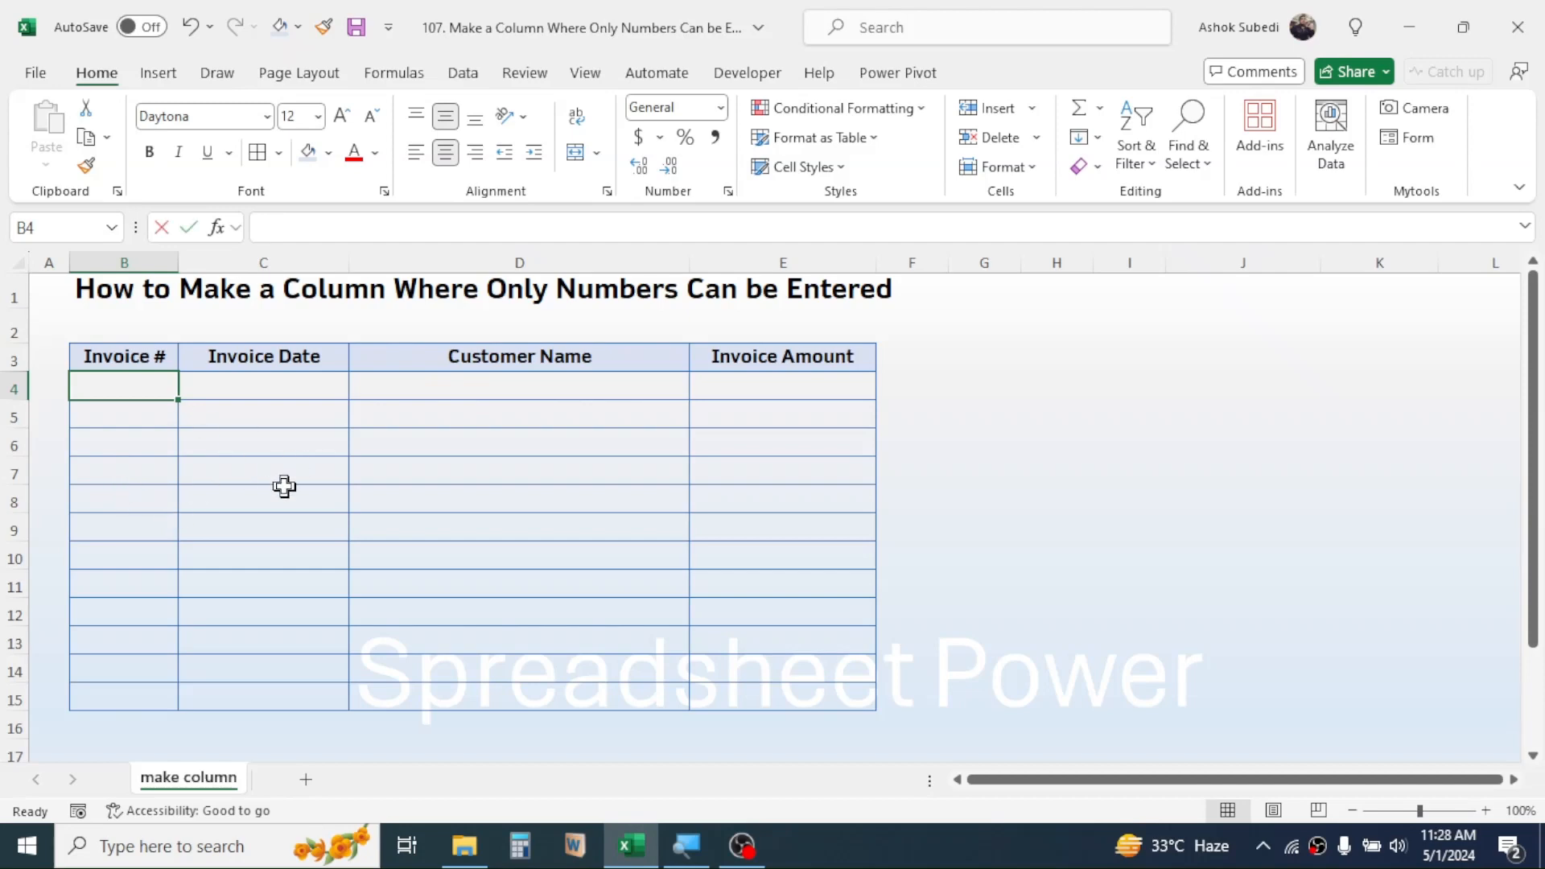
text(12)
key(Return)
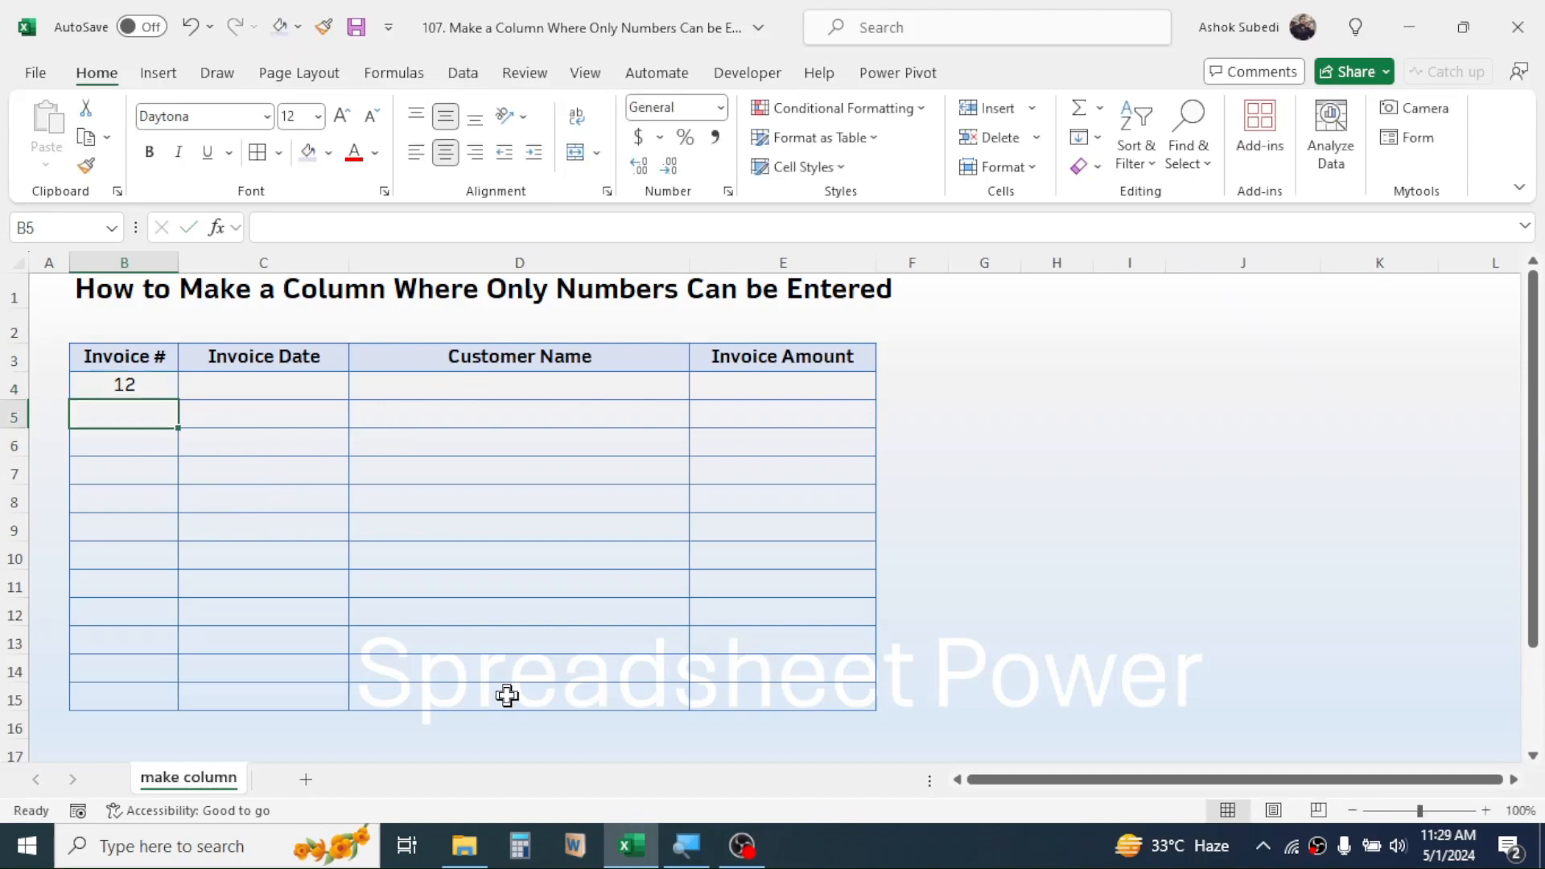
Try the text dhfh in cell B5, retry the entry and replace it with 23.
text(dhfh)
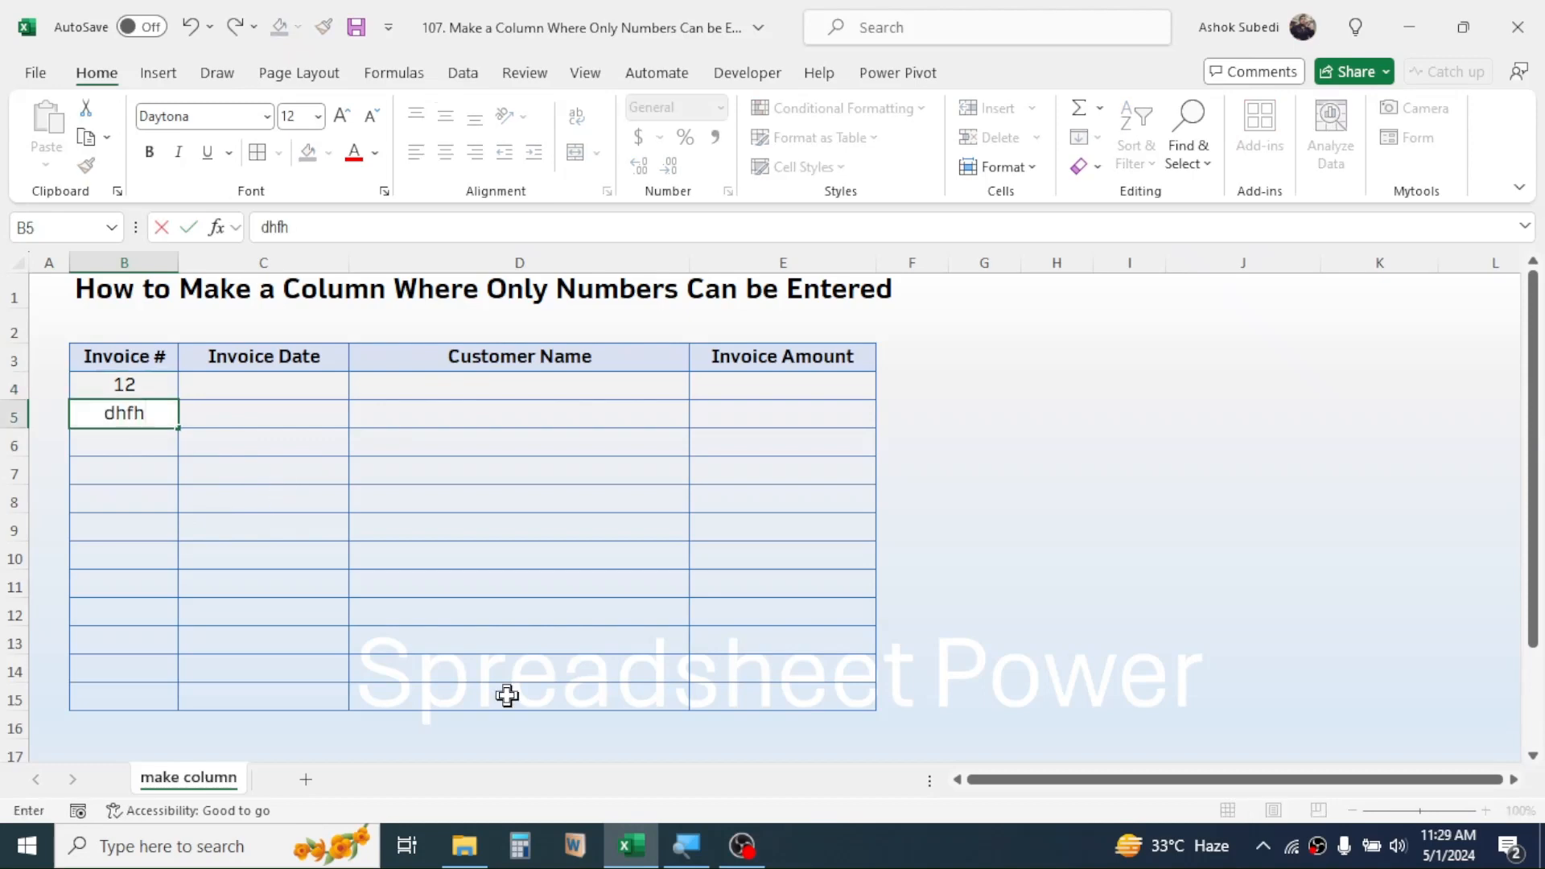
key(Return)
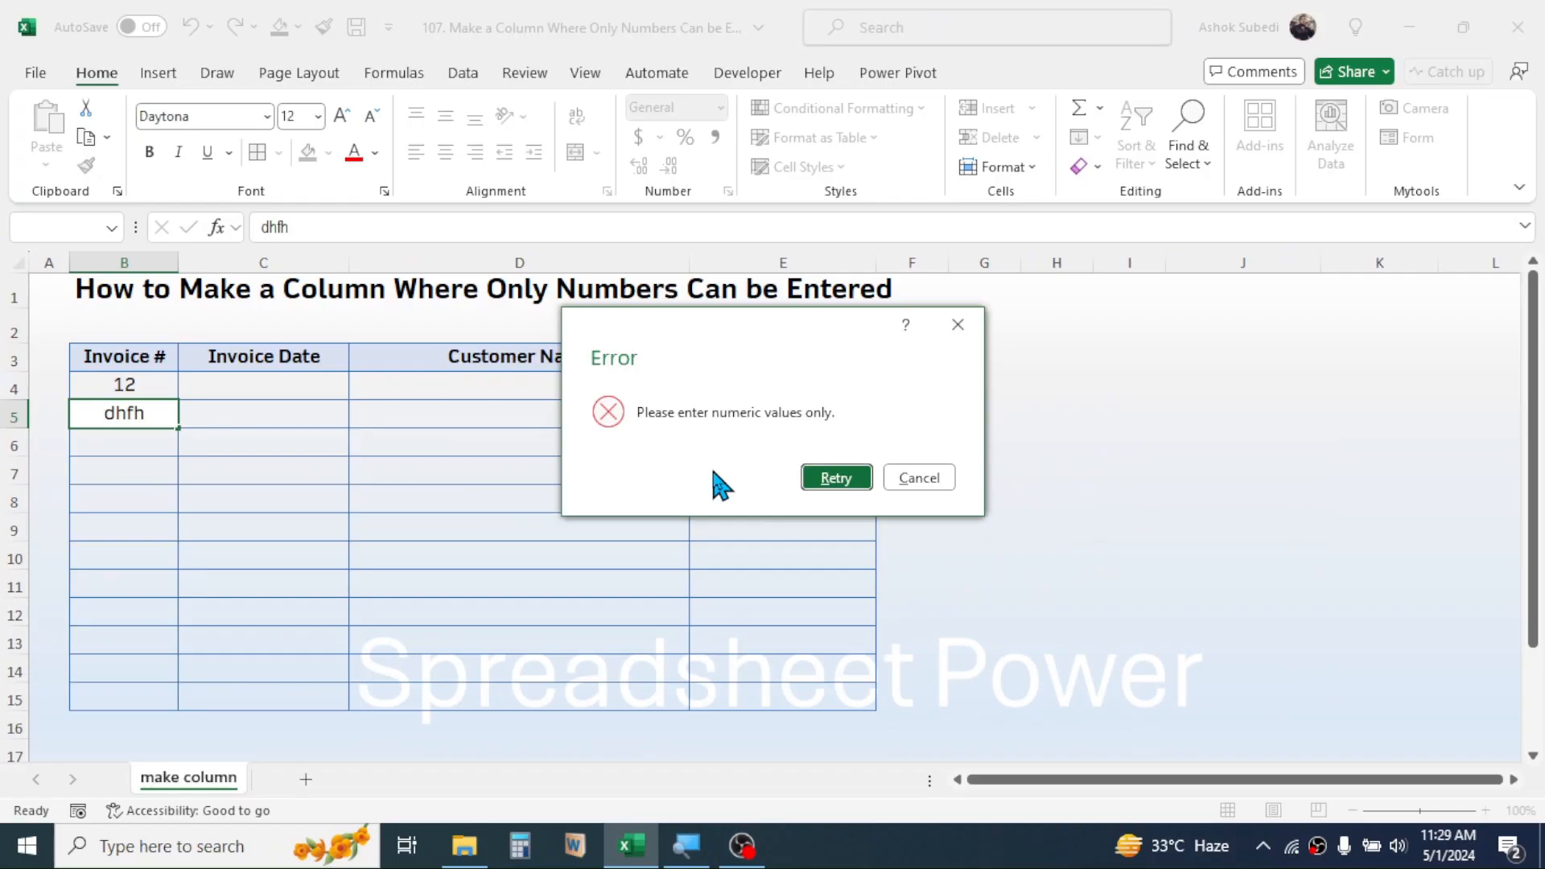
click(837, 478)
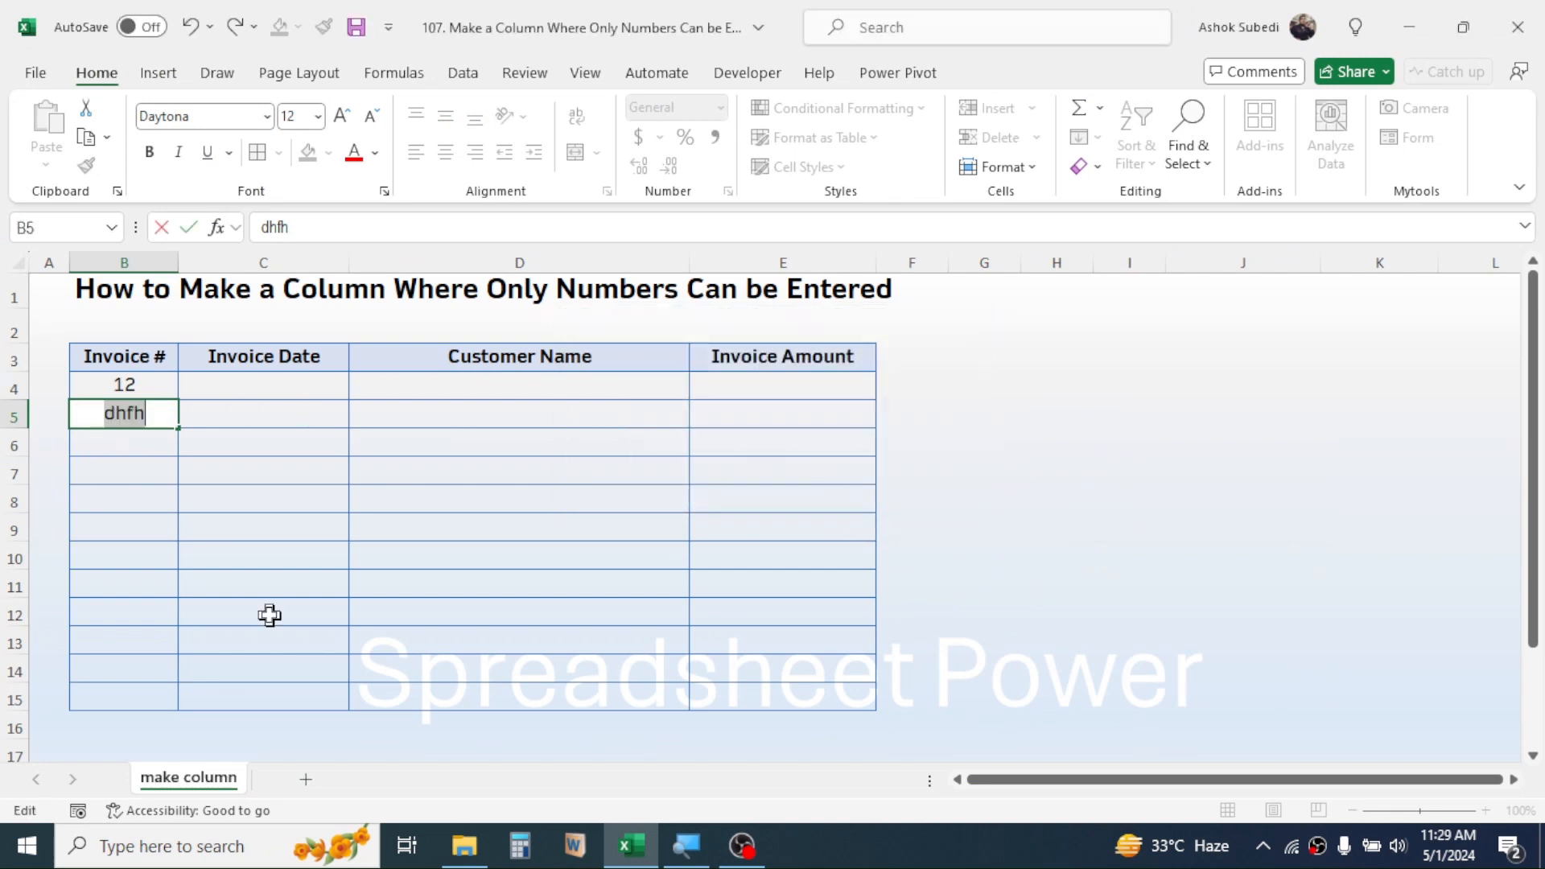
text(23)
key(Return)
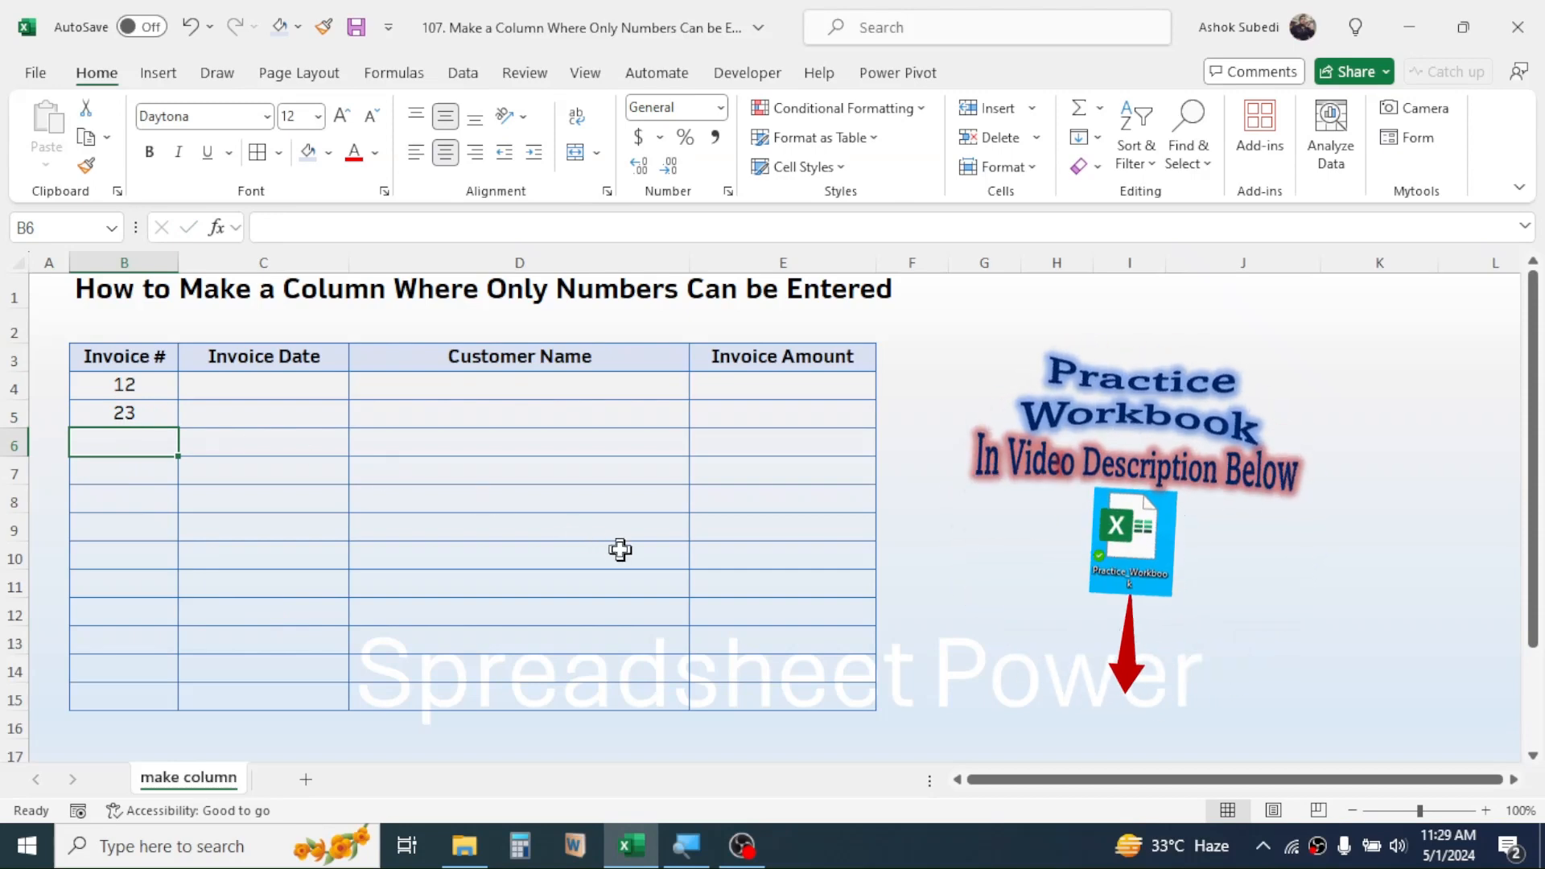
Try to enter the mixed value 34r in cell B6 and cancel the entry.
text(34r)
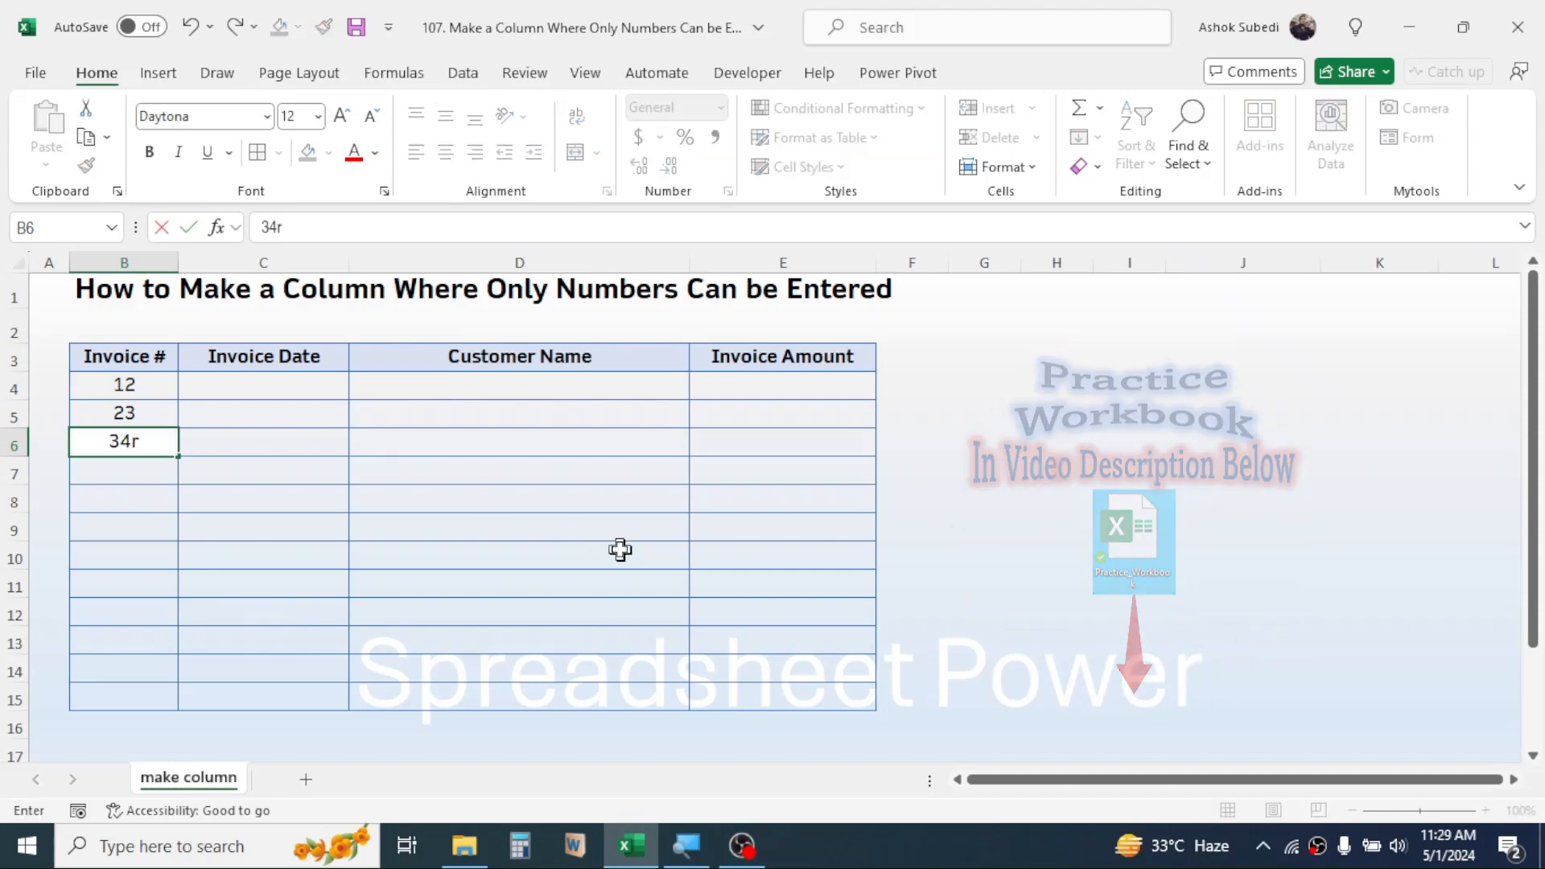
key(Return)
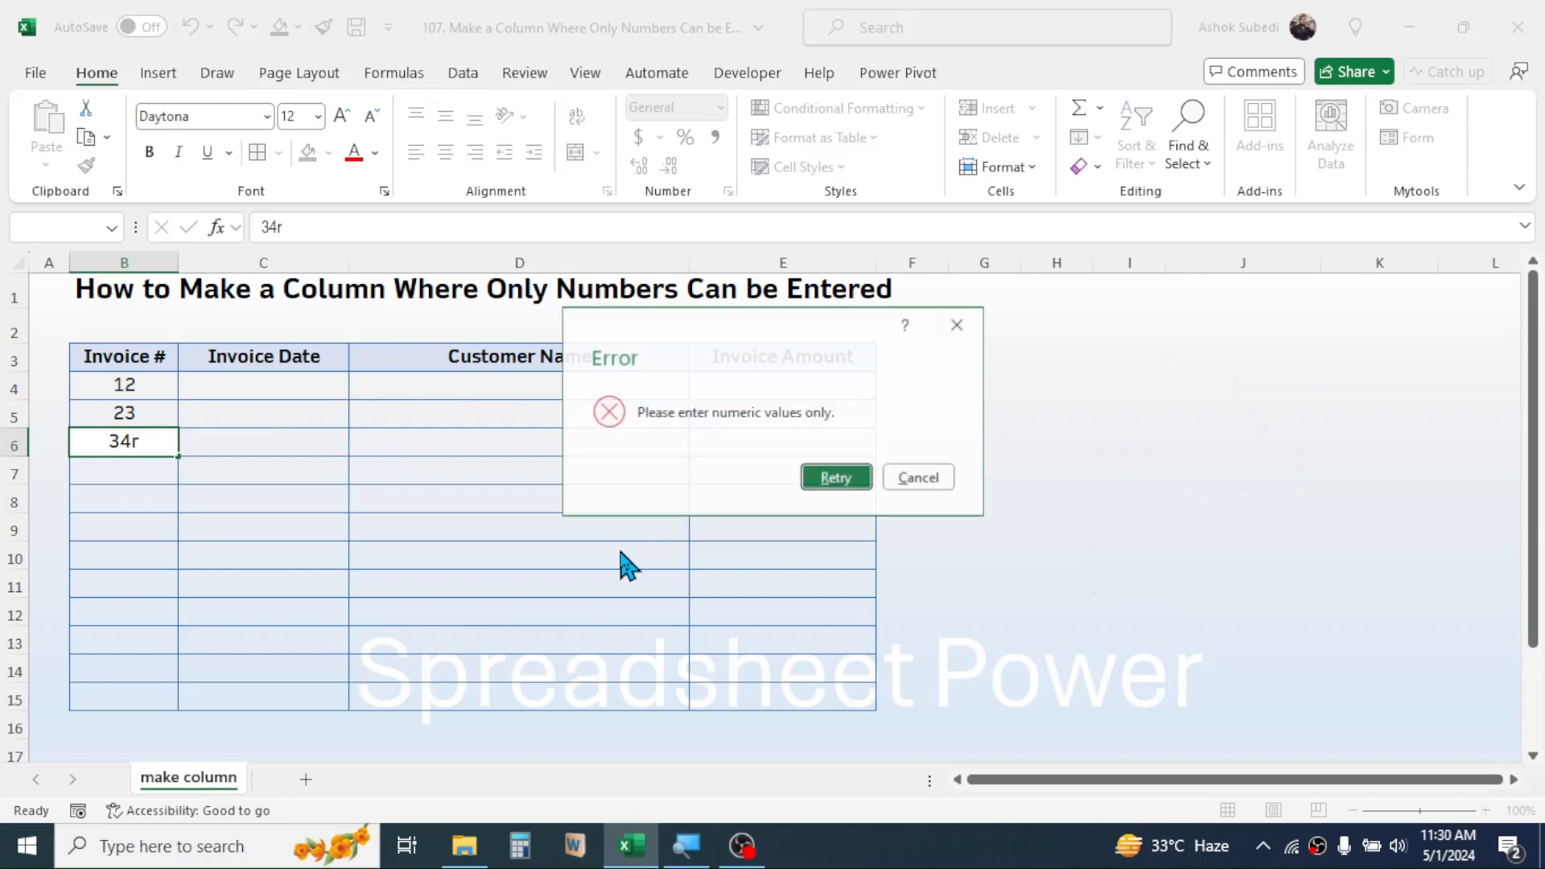
click(922, 479)
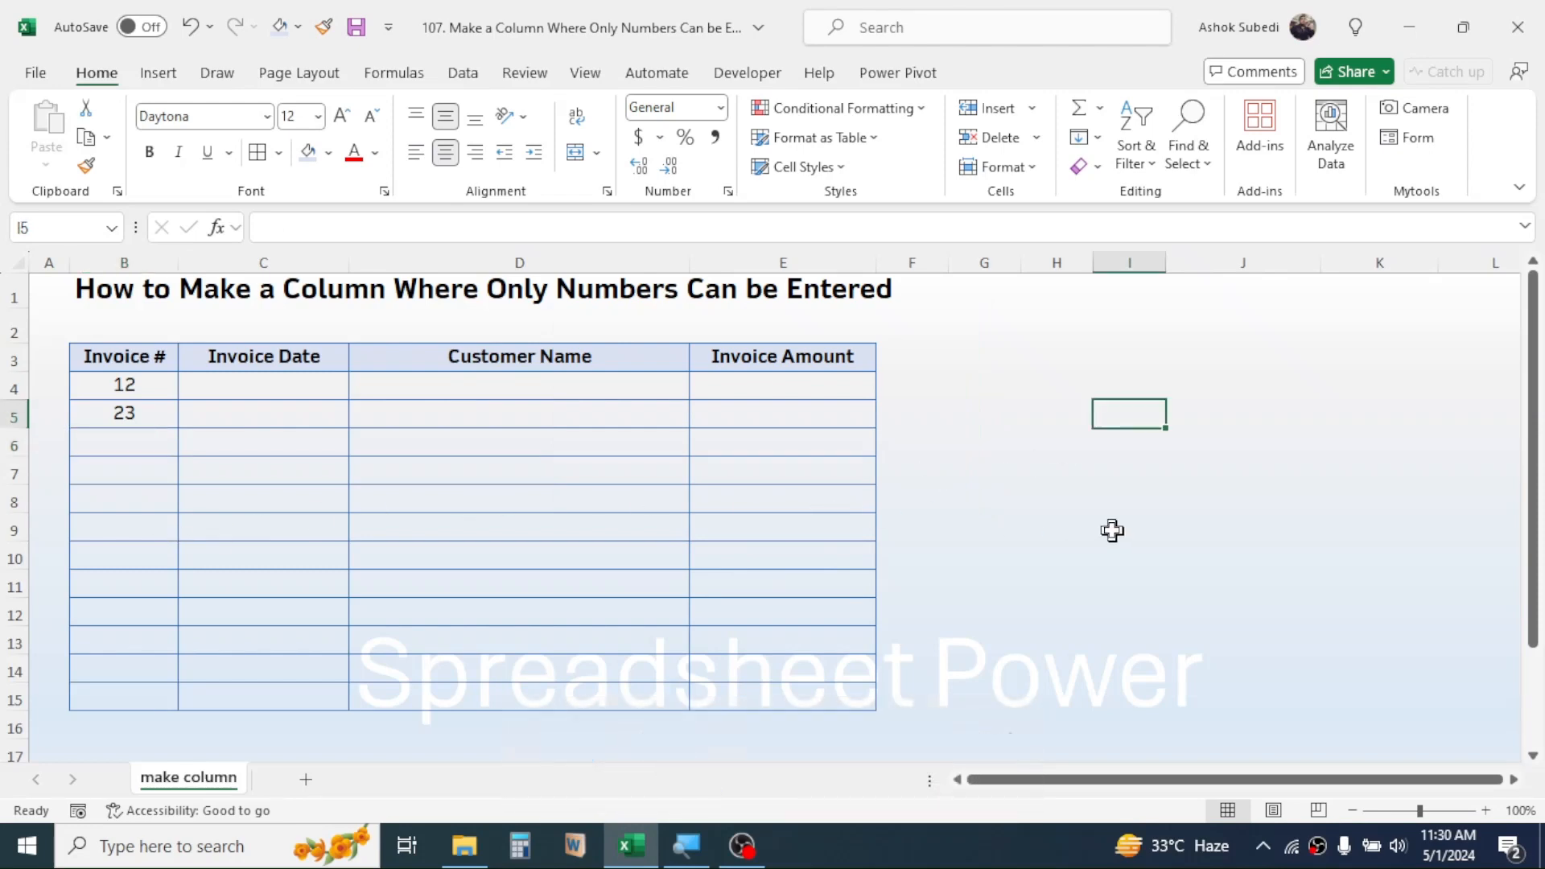
Clear all data validation settings from the whole of column B.
click(131, 259)
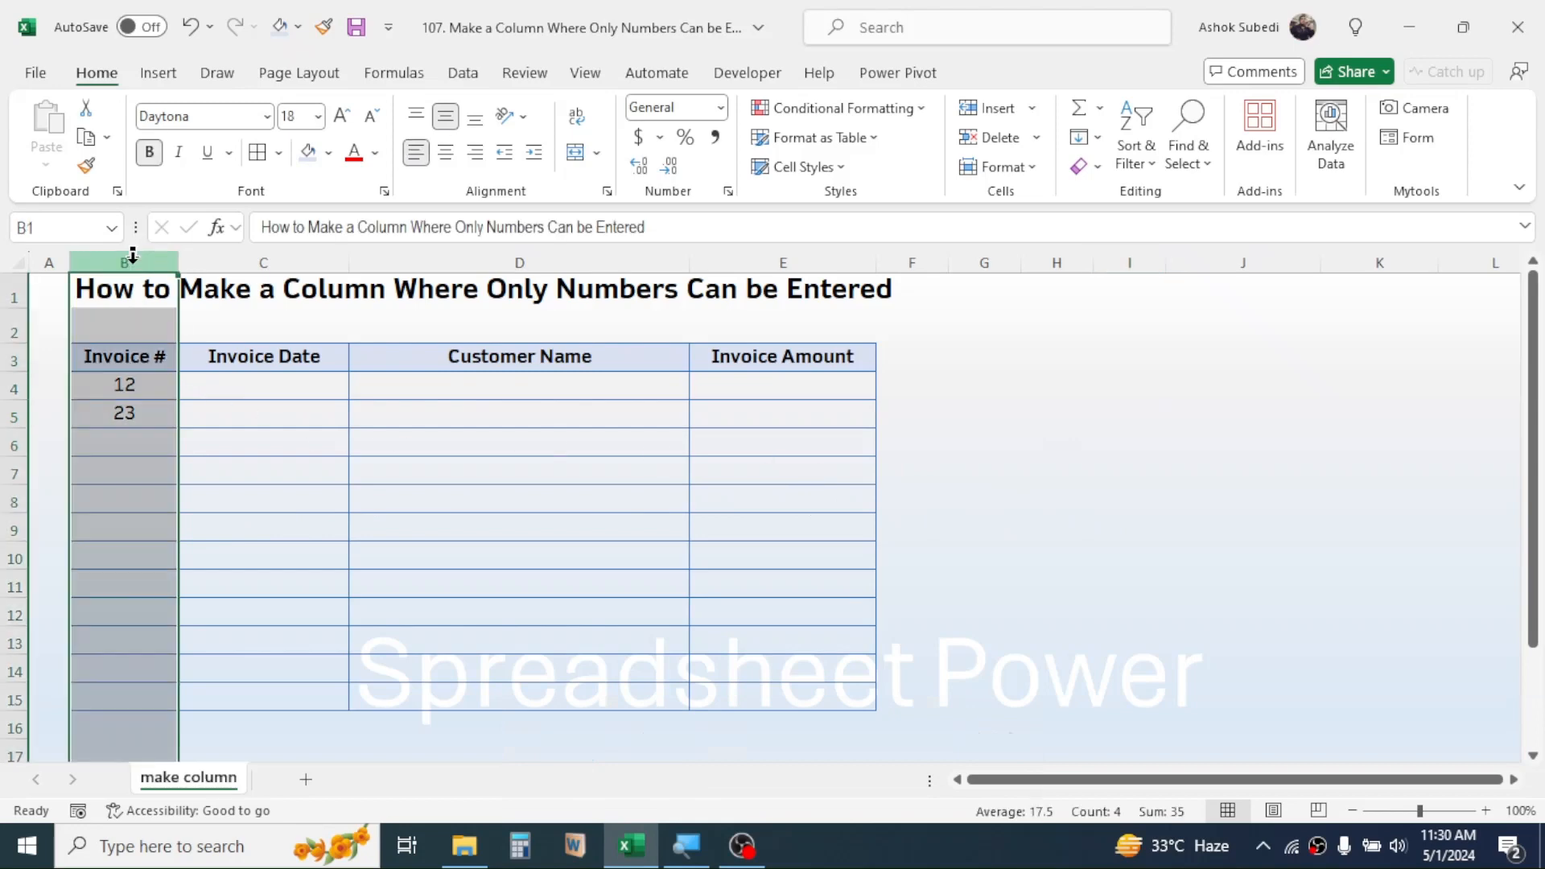
click(464, 73)
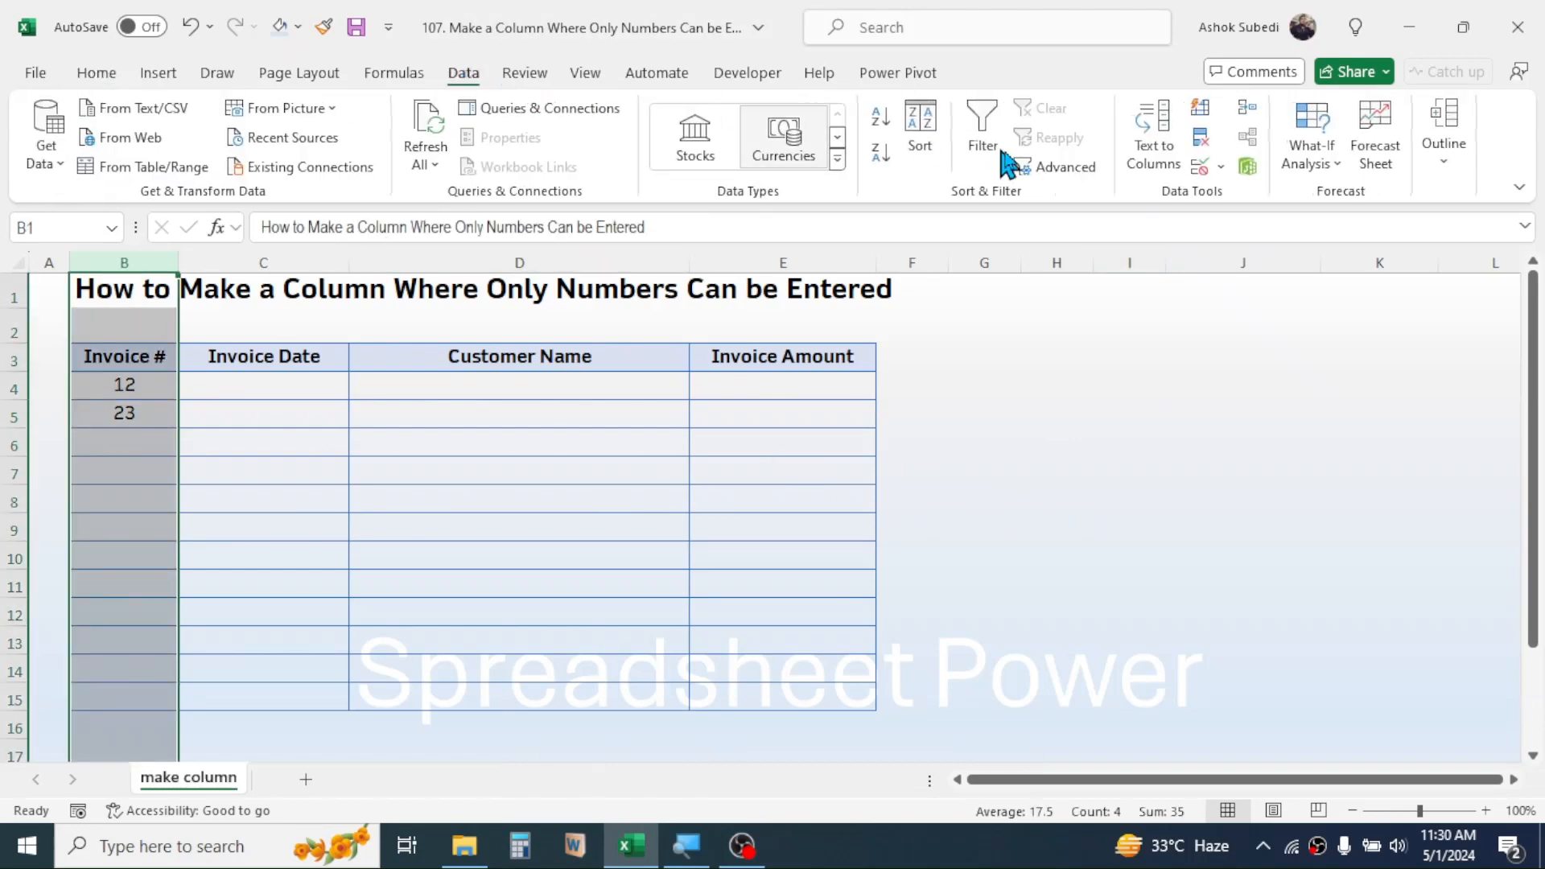
click(1200, 166)
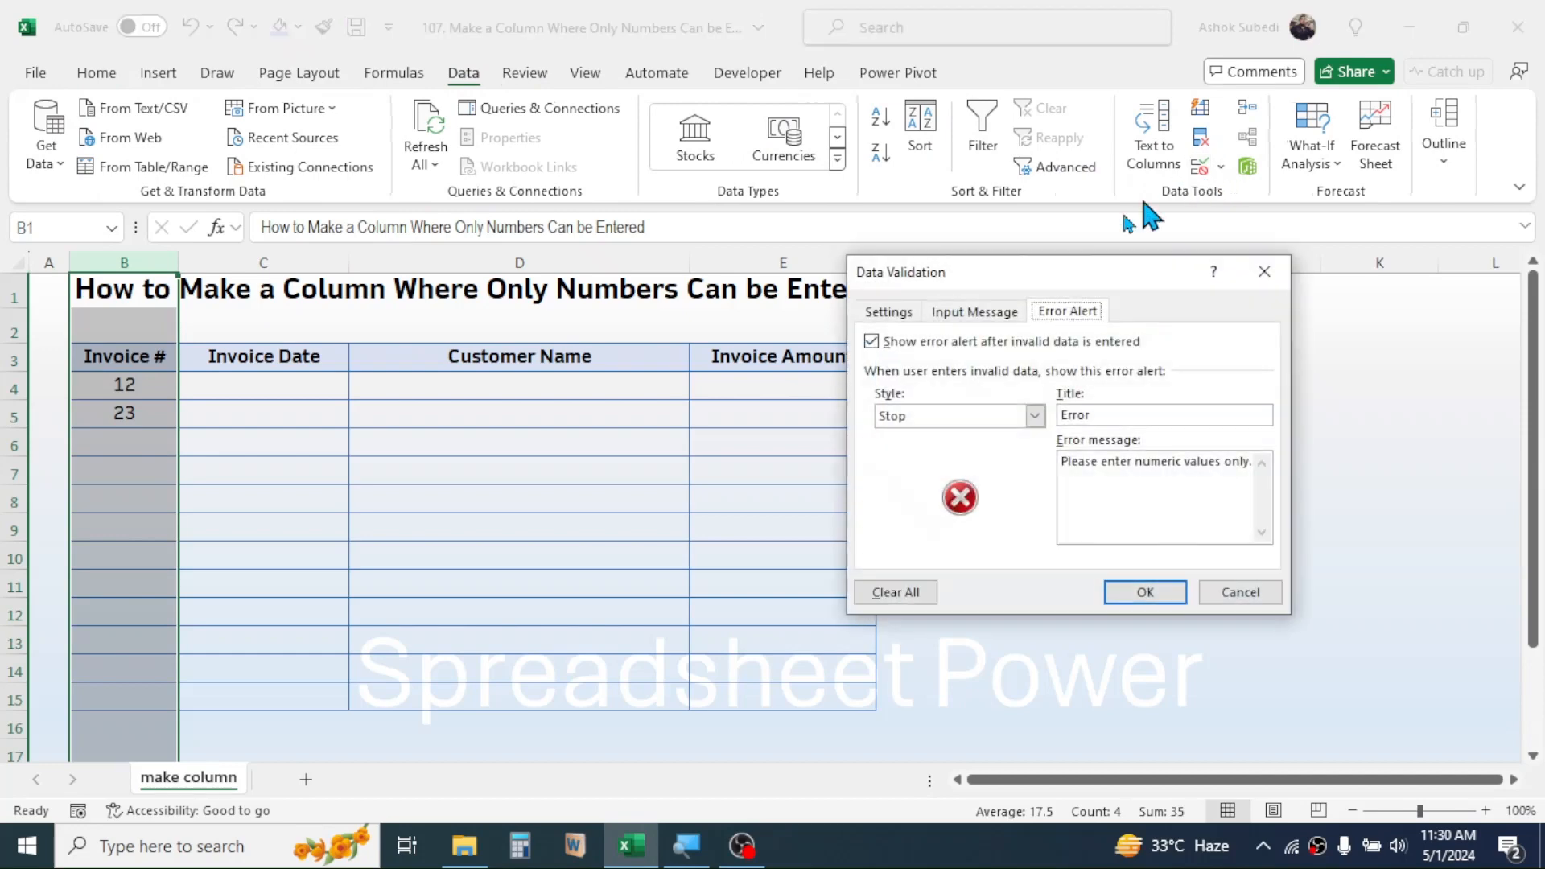
click(903, 596)
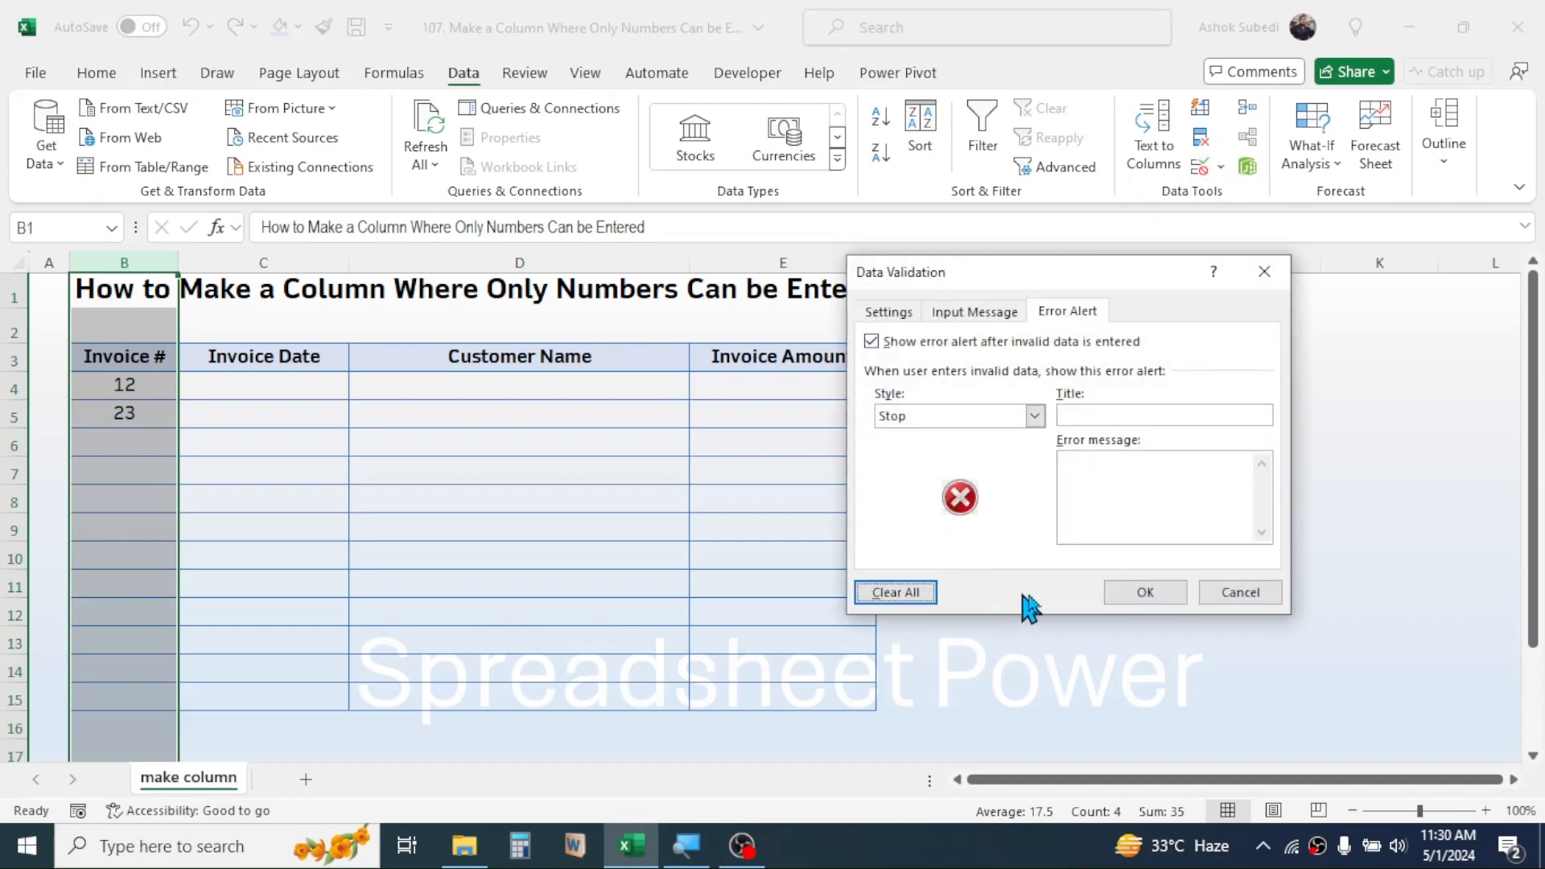
click(1143, 594)
Test cell B6 without validation by entering the text dffn, and delete that entry.
click(138, 442)
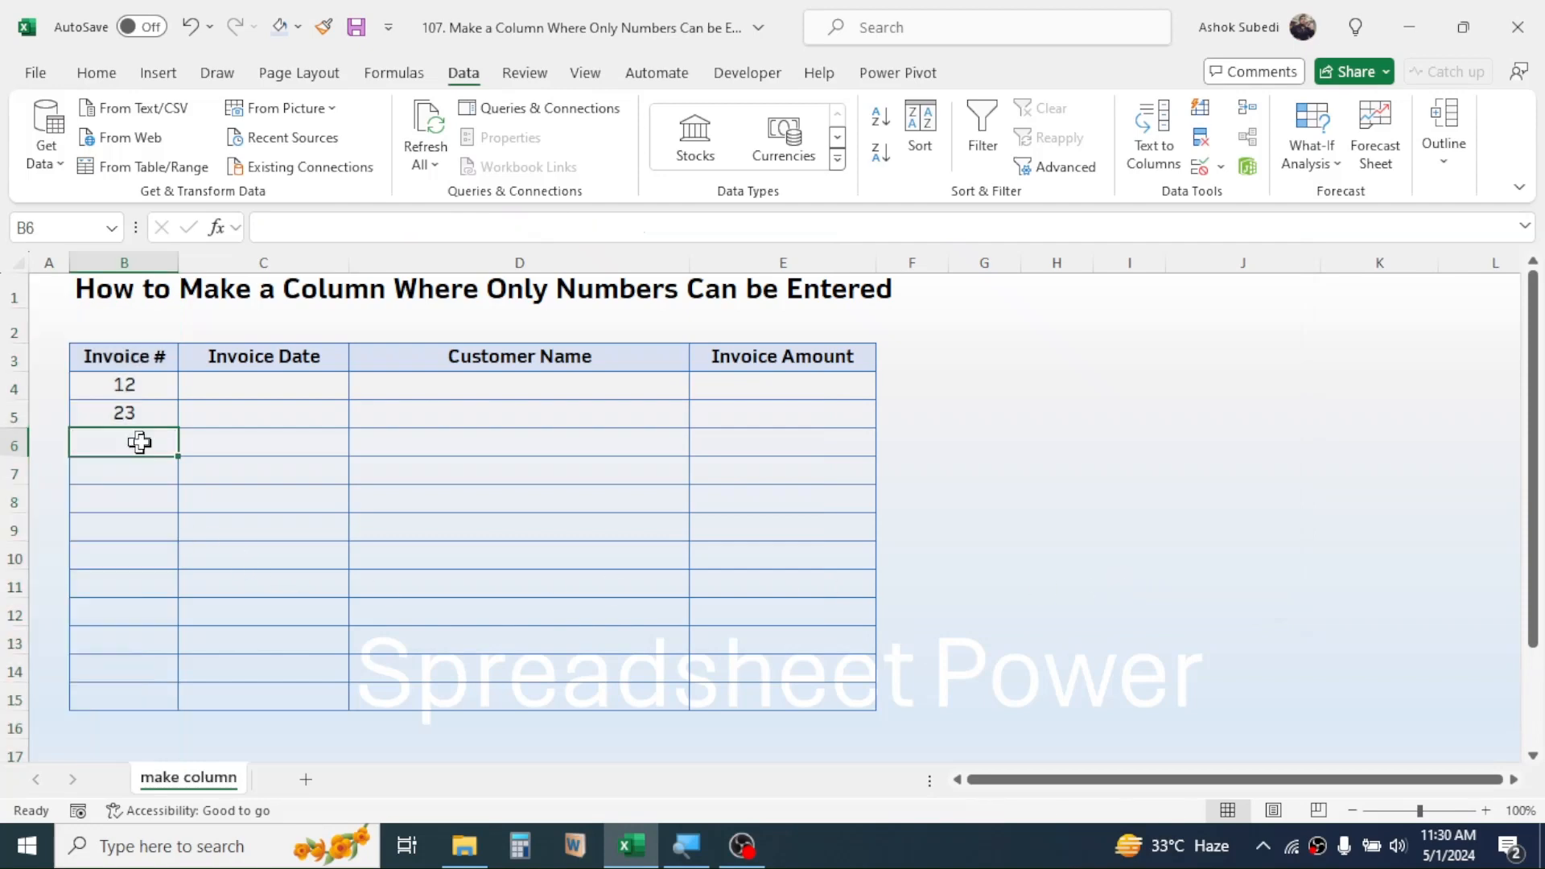
text(dffn)
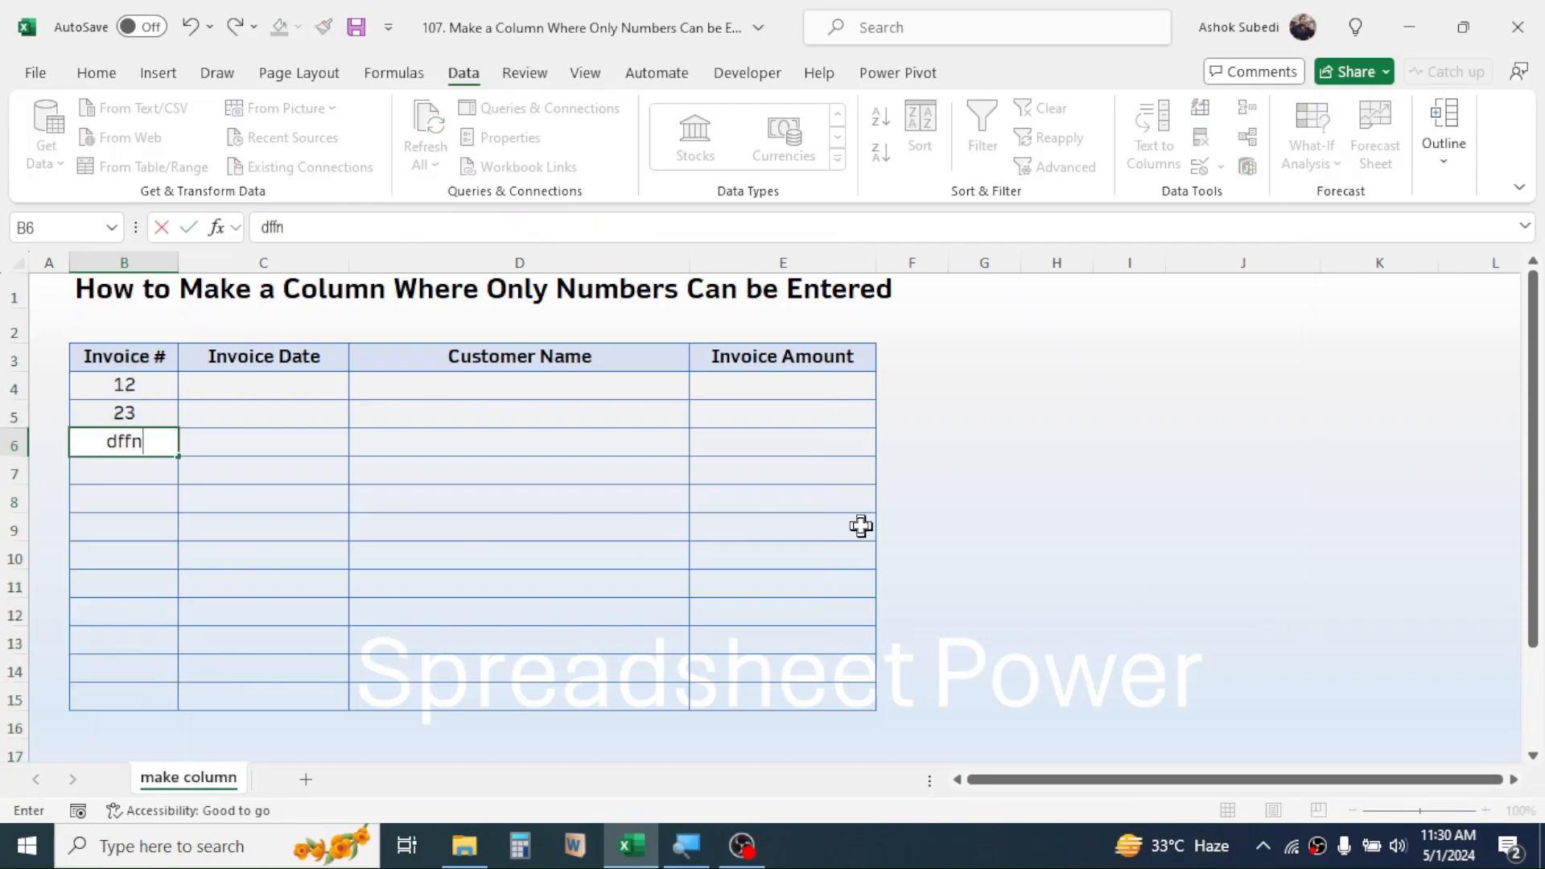
key(Return)
key(Up)
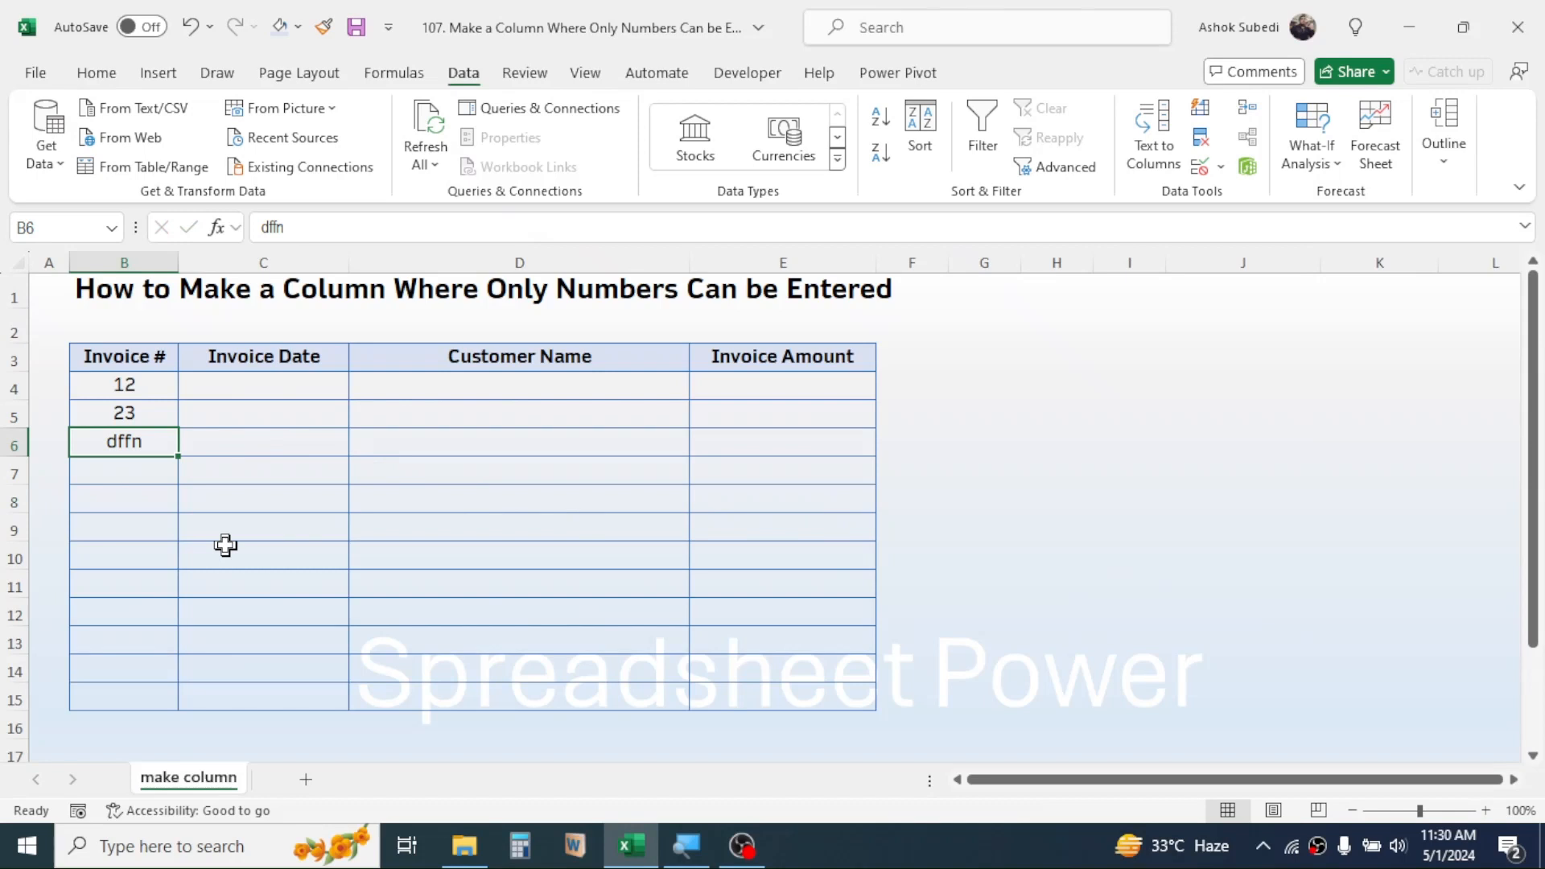
key(Delete)
Start a data validation rule for the whole of column B with Custom as the allowed type.
click(130, 255)
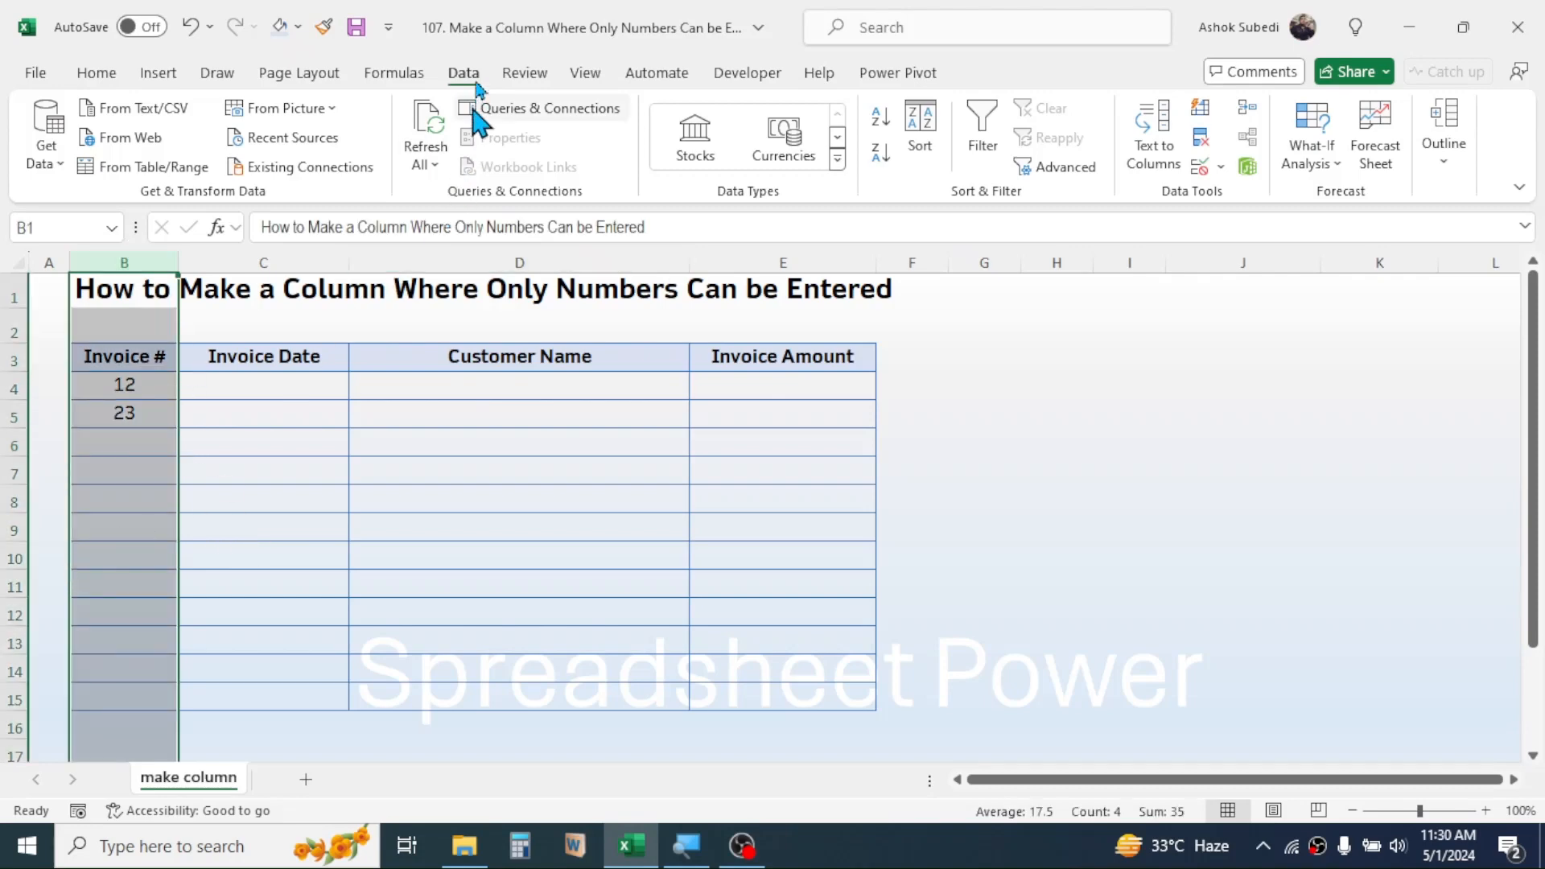
click(1197, 170)
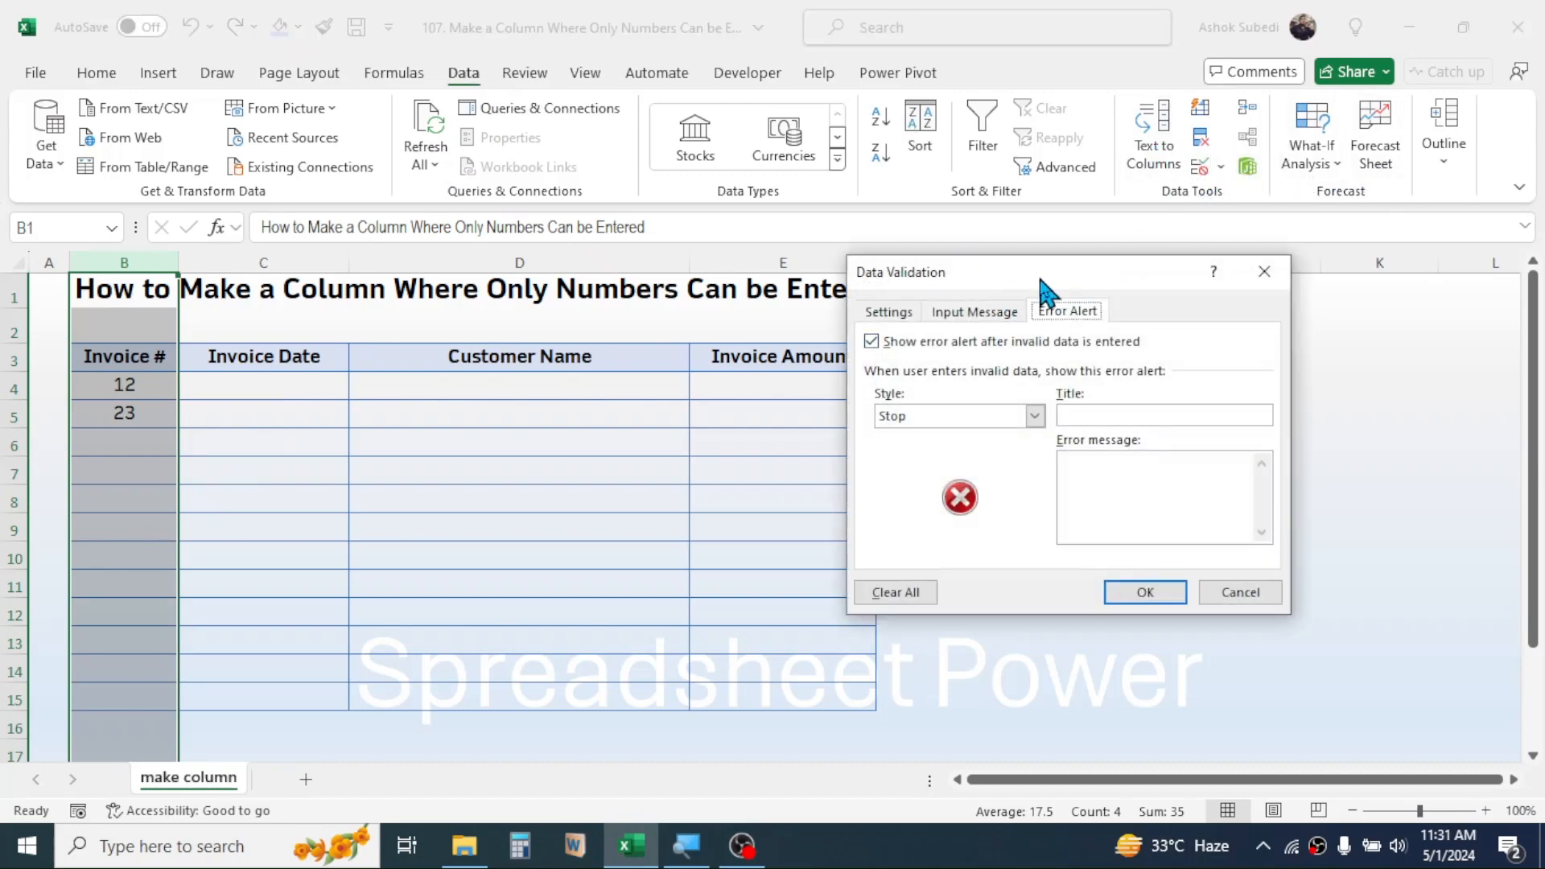
drag(1043, 286, 955, 312)
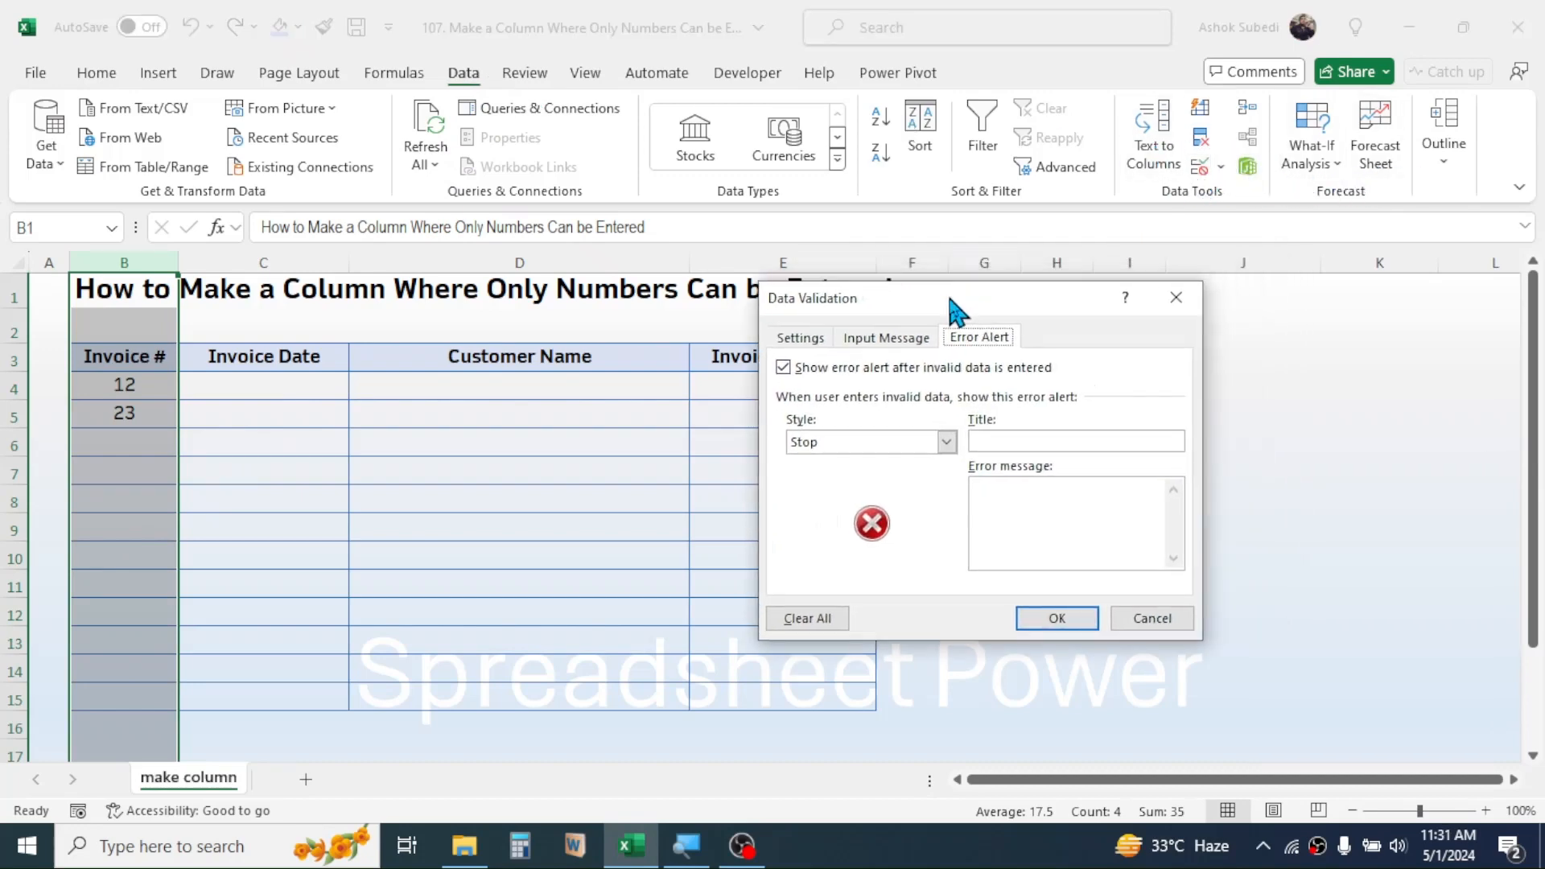
click(805, 342)
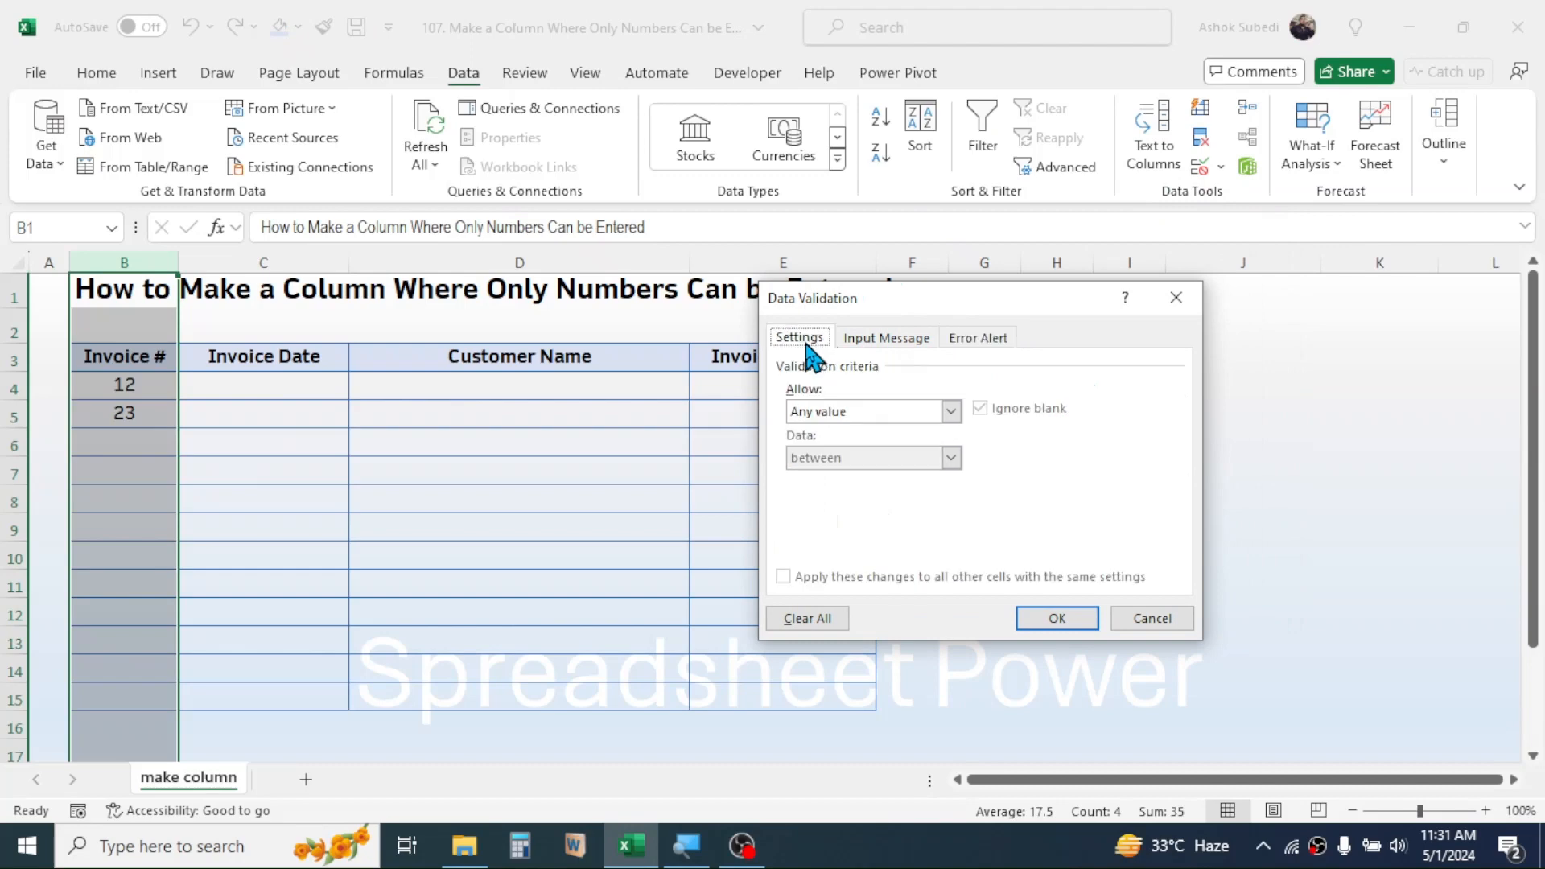
click(951, 412)
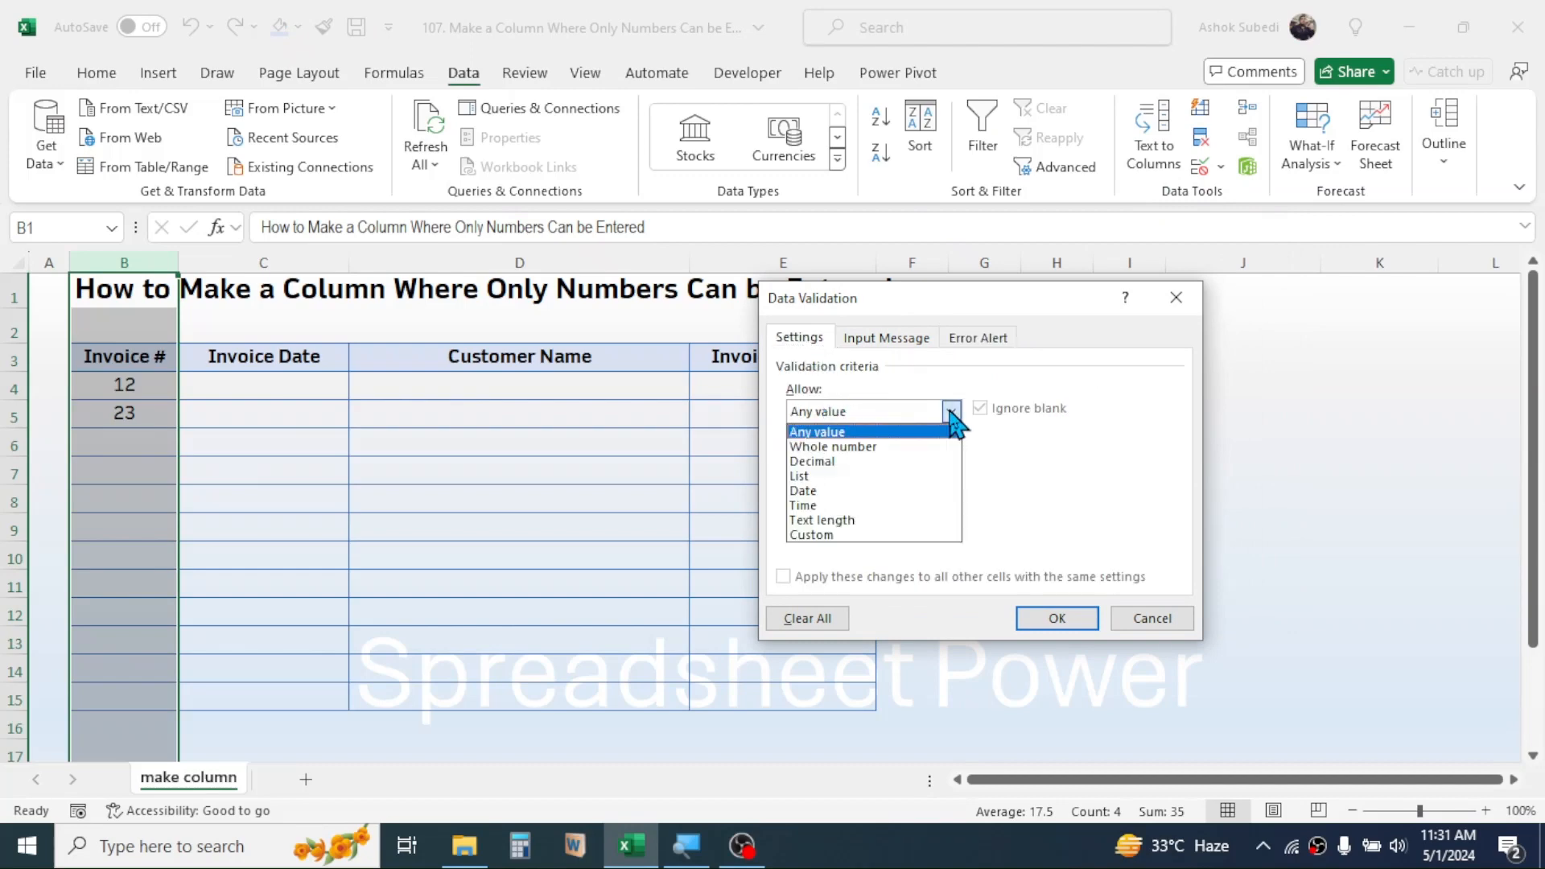
click(824, 537)
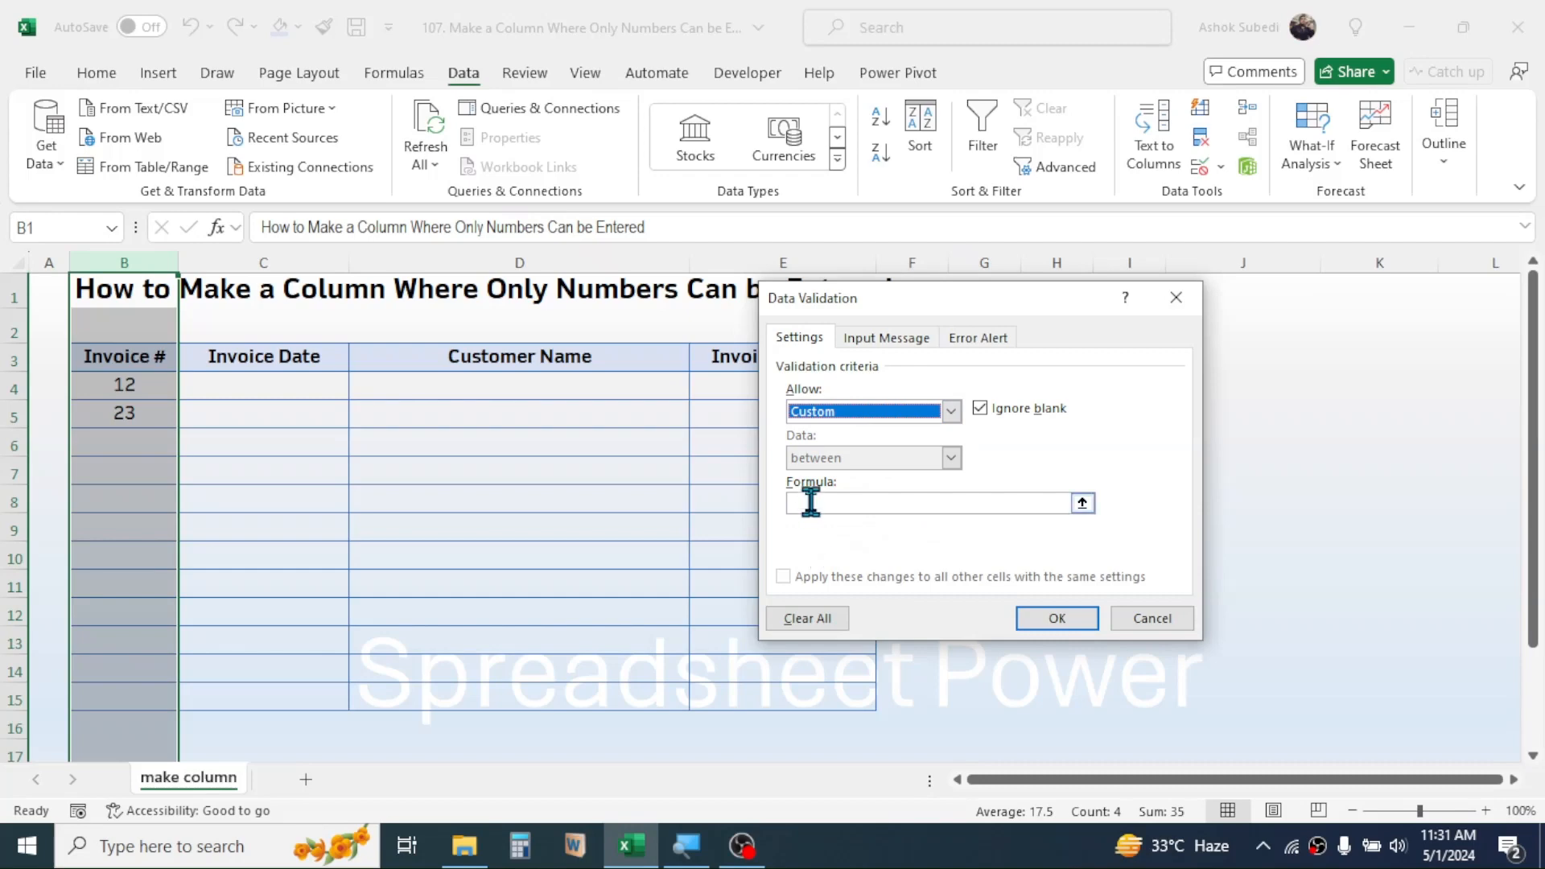
Enter =ISNUMBER($B1)=TRUE as the custom validation formula for column B.
click(809, 503)
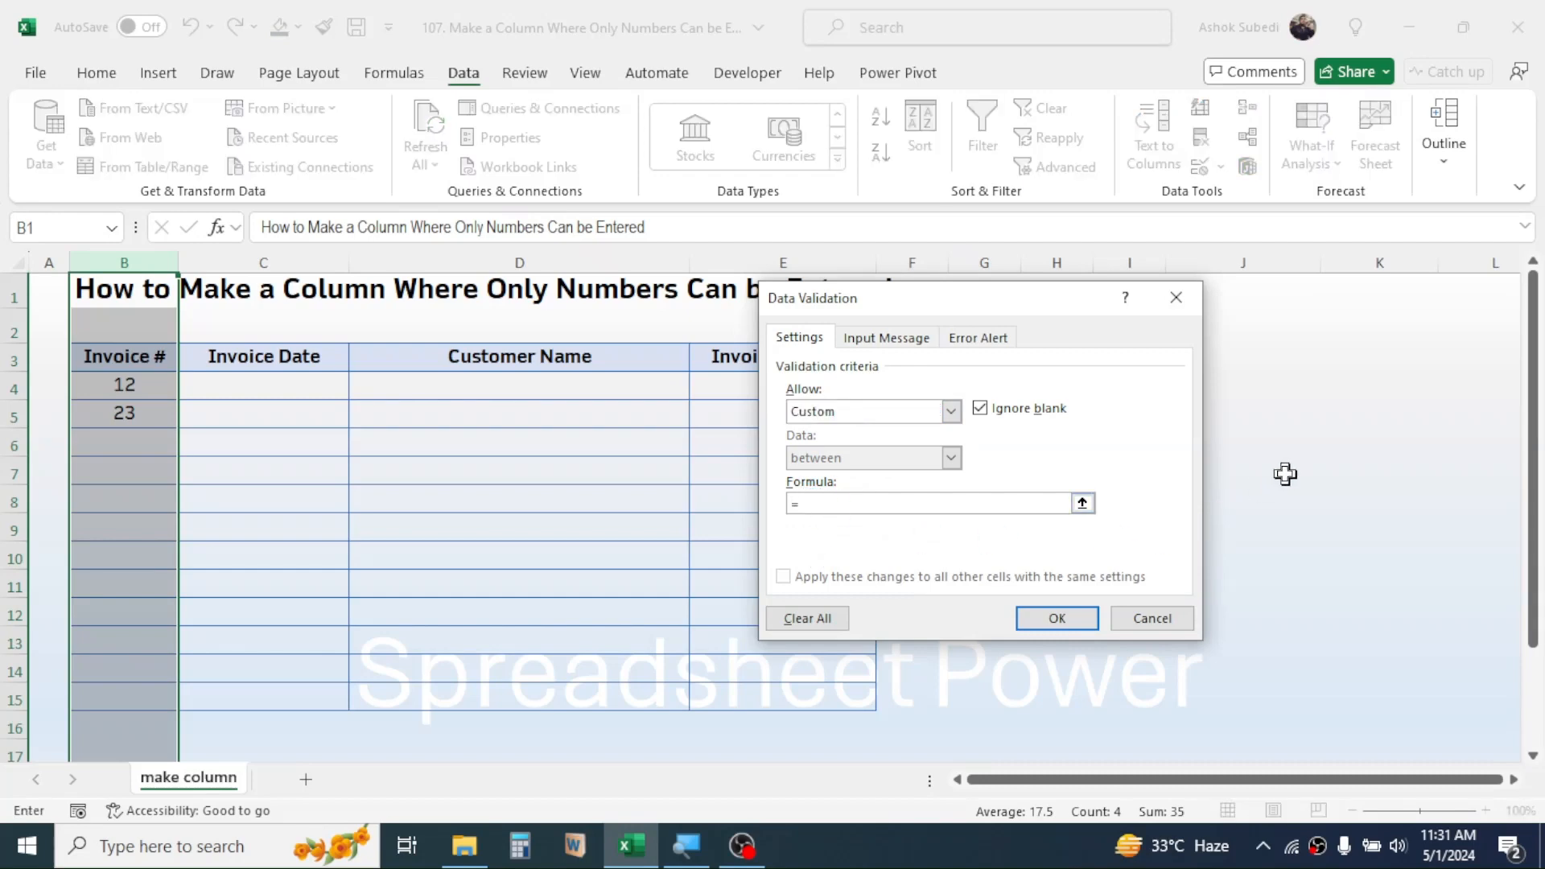
text(=ISNUM)
text(BER($B1)
click(865, 504)
text($B1)=T)
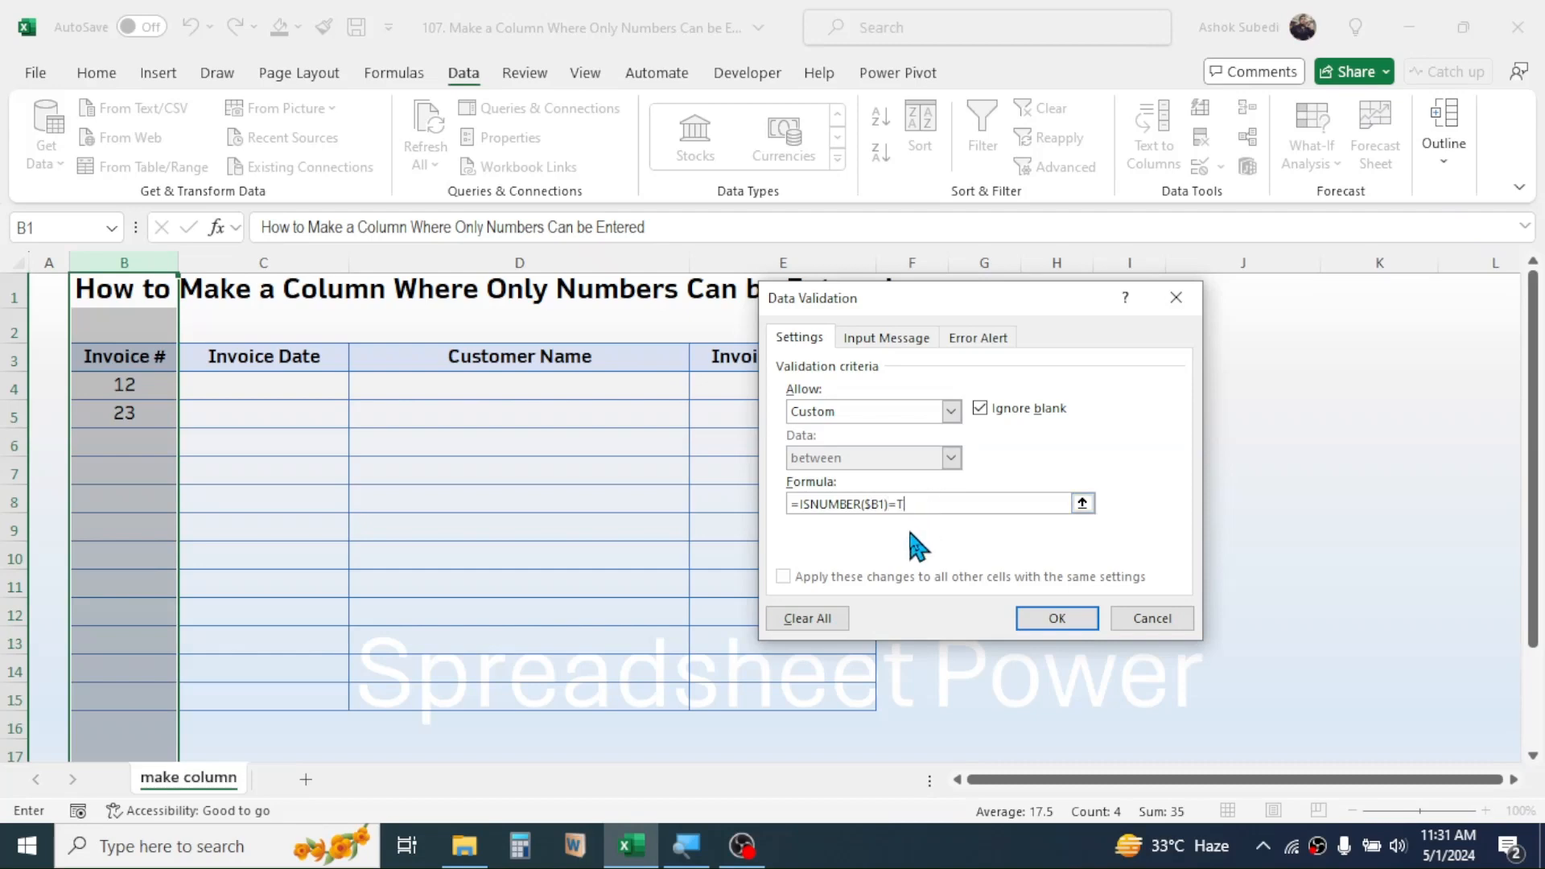
text(RUE)
Give the validation error alert the title "Error" and message "Please enter number value only.", and apply the rule.
click(983, 341)
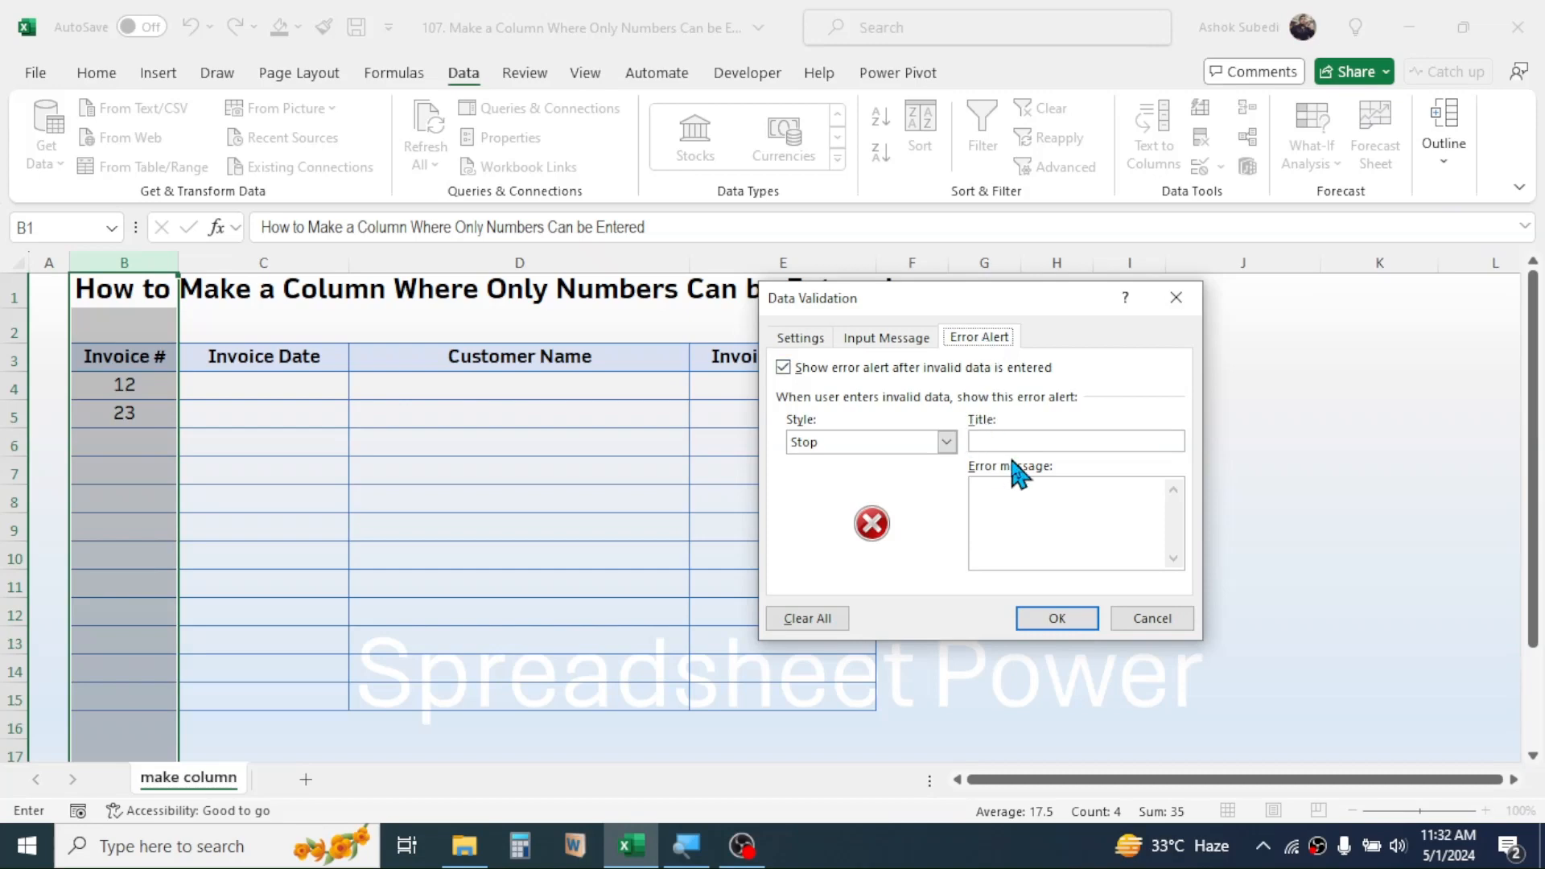
click(993, 441)
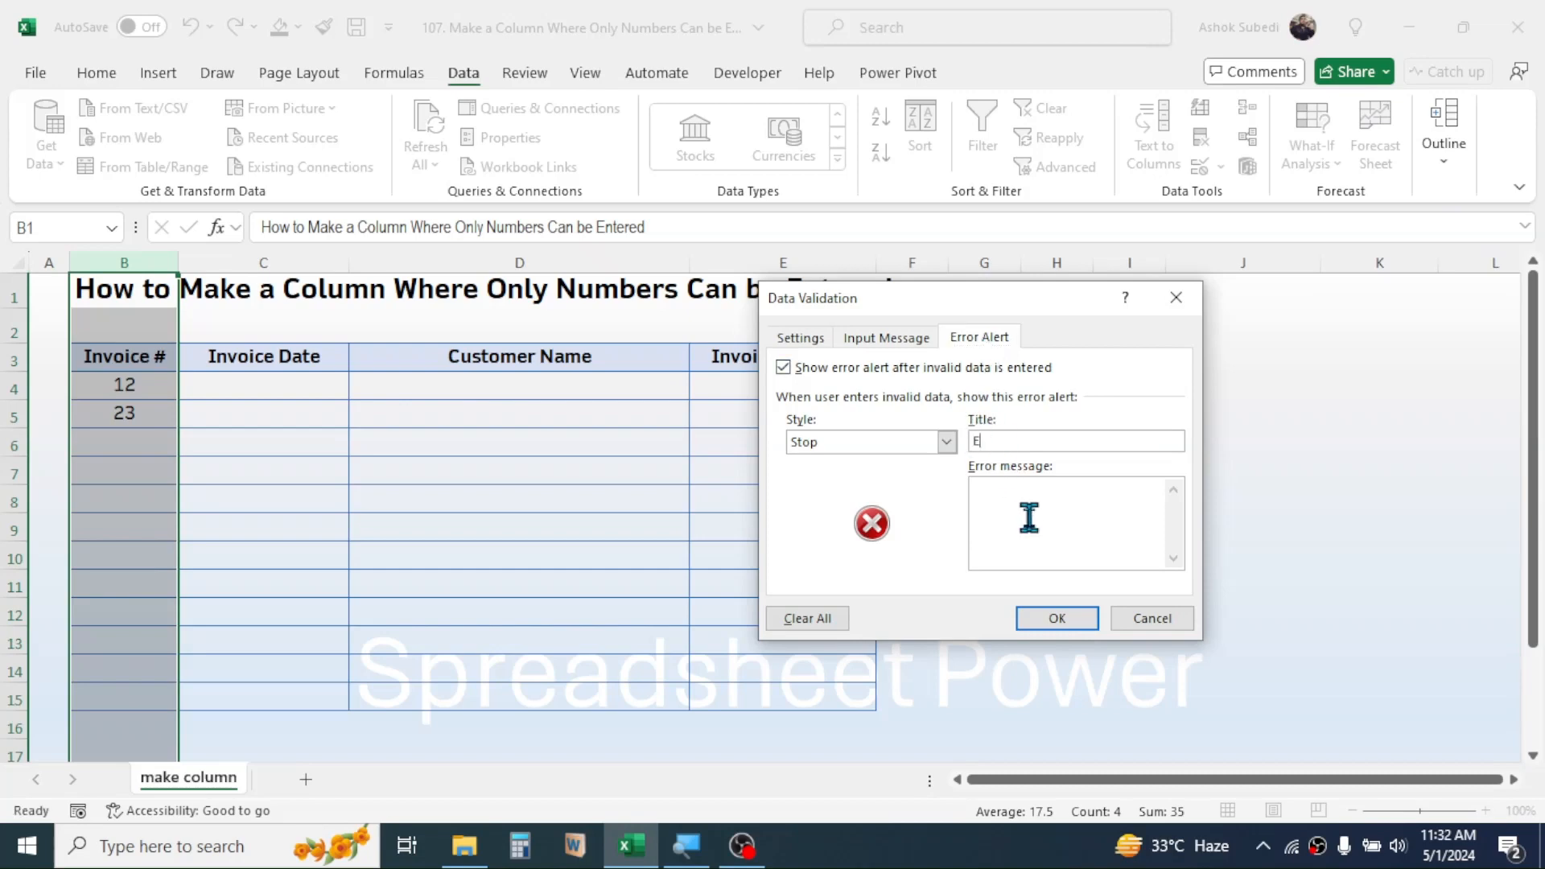
text(Error)
click(1030, 523)
text(Ple)
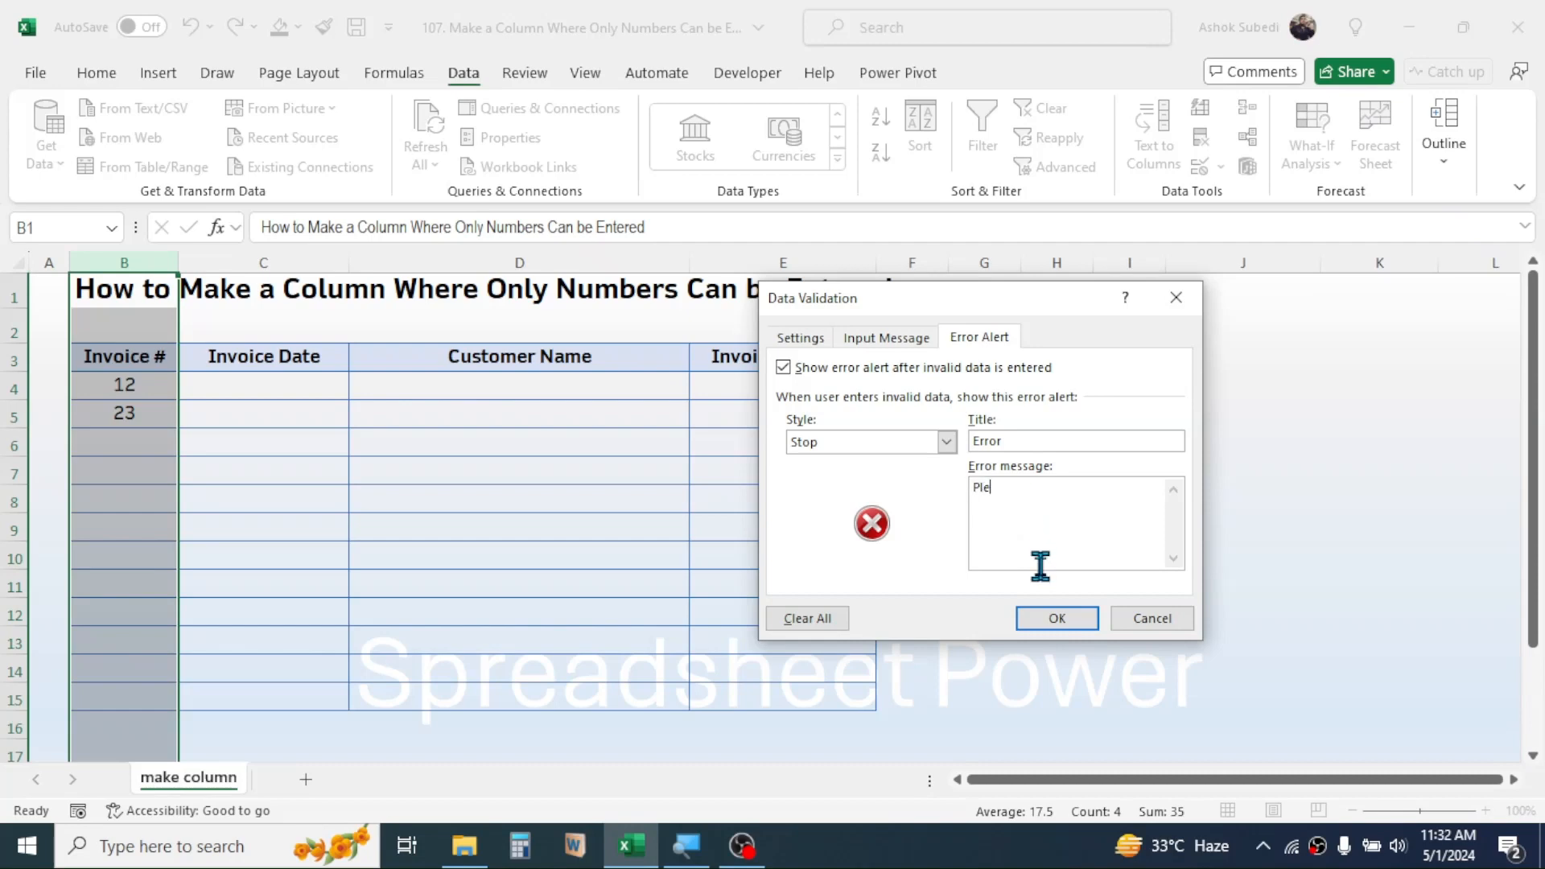
text(ase enter number value only.)
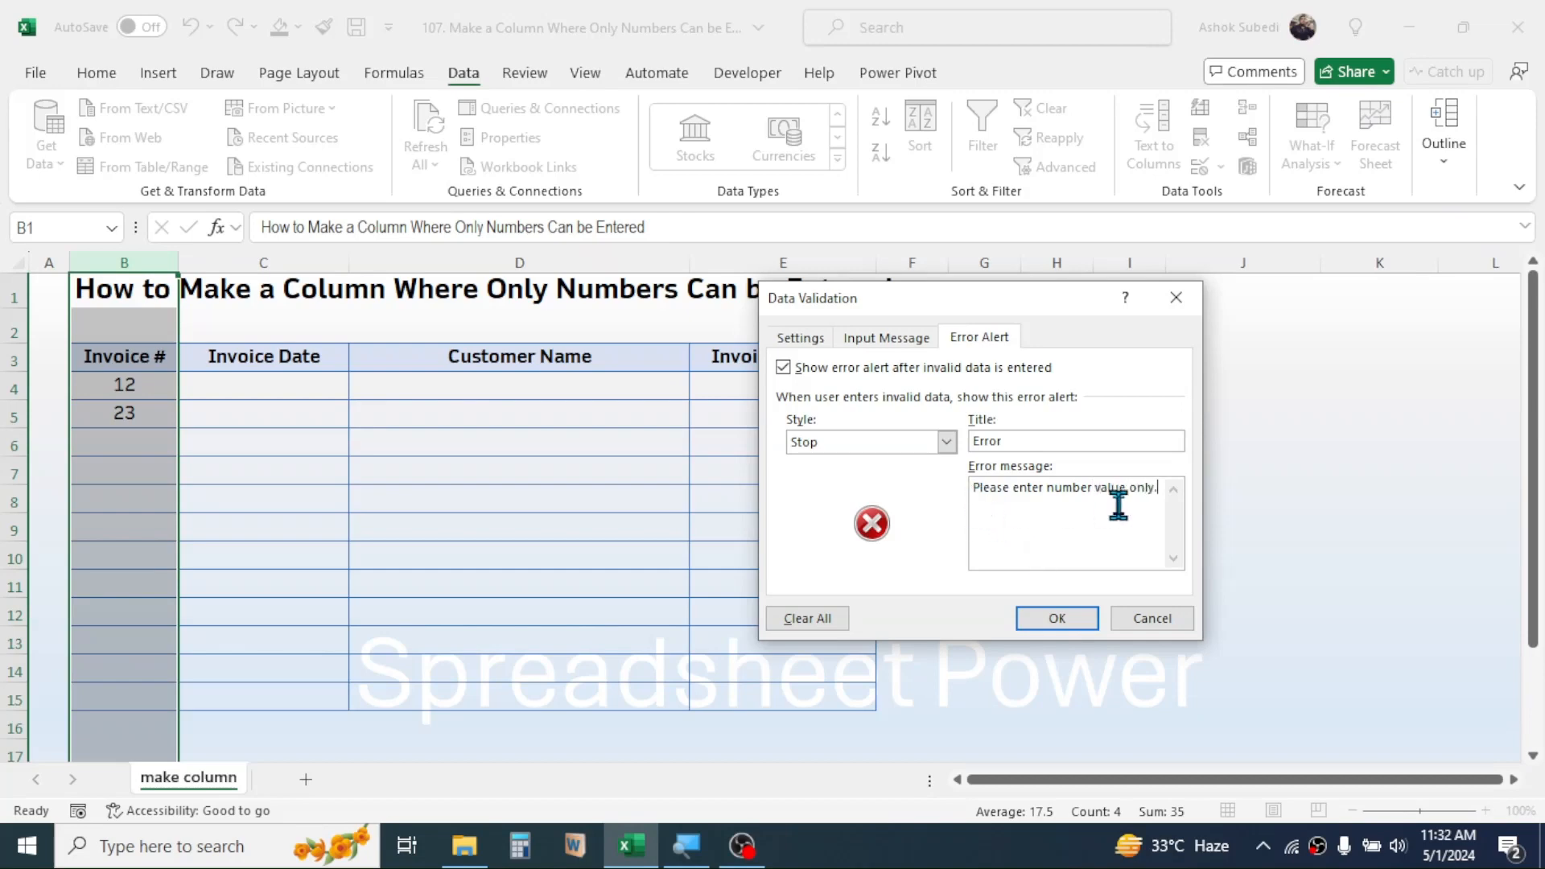
click(1068, 618)
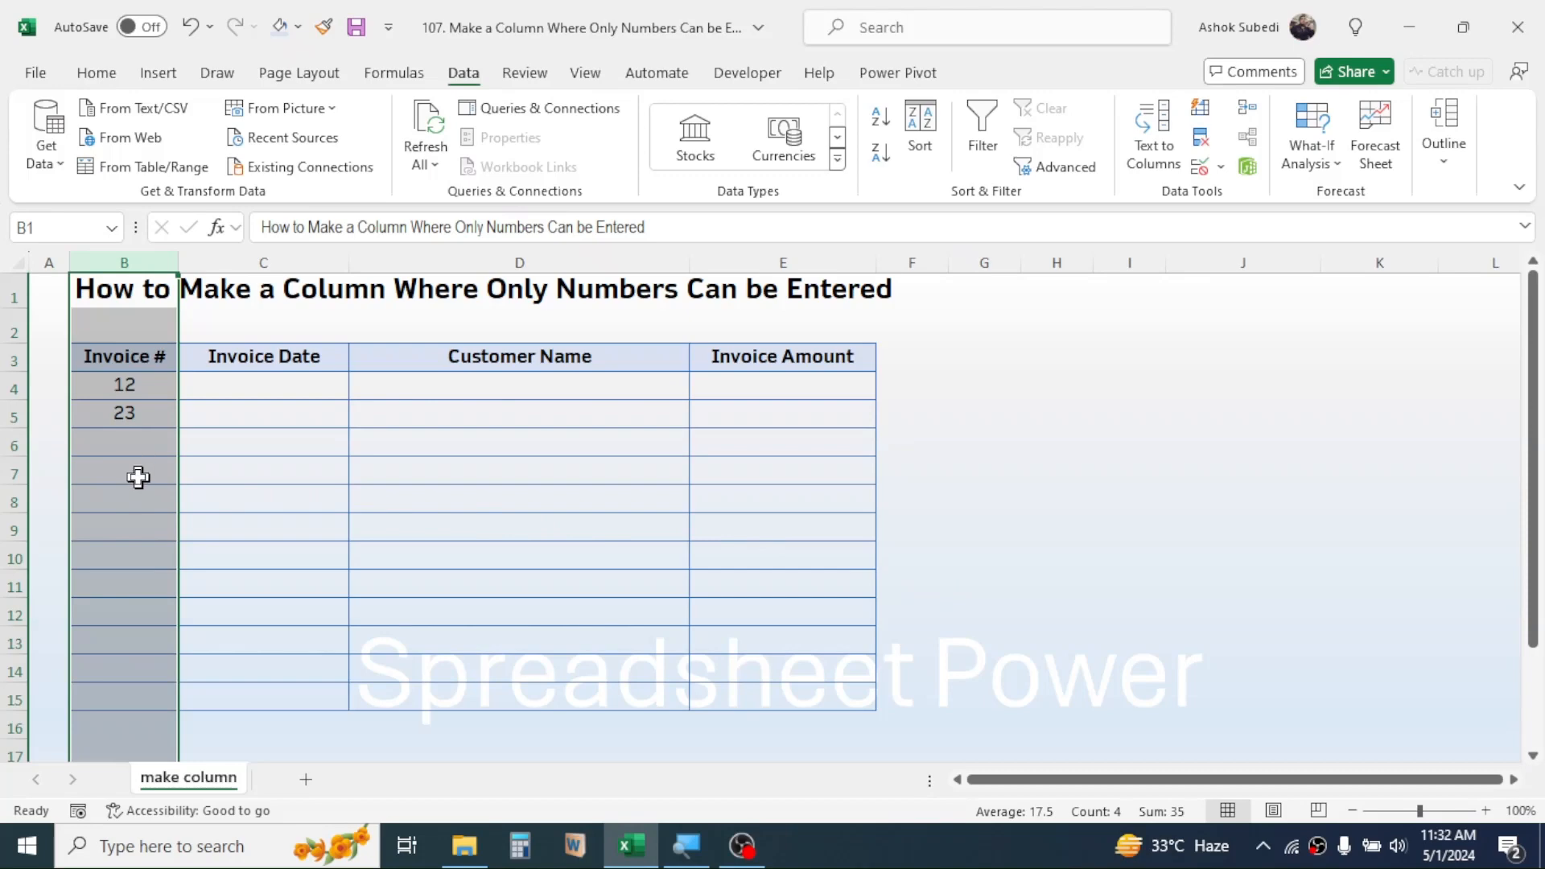
Test the new rule with A12 in cell B6, retry the entry and replace it with 12.
click(127, 524)
click(127, 443)
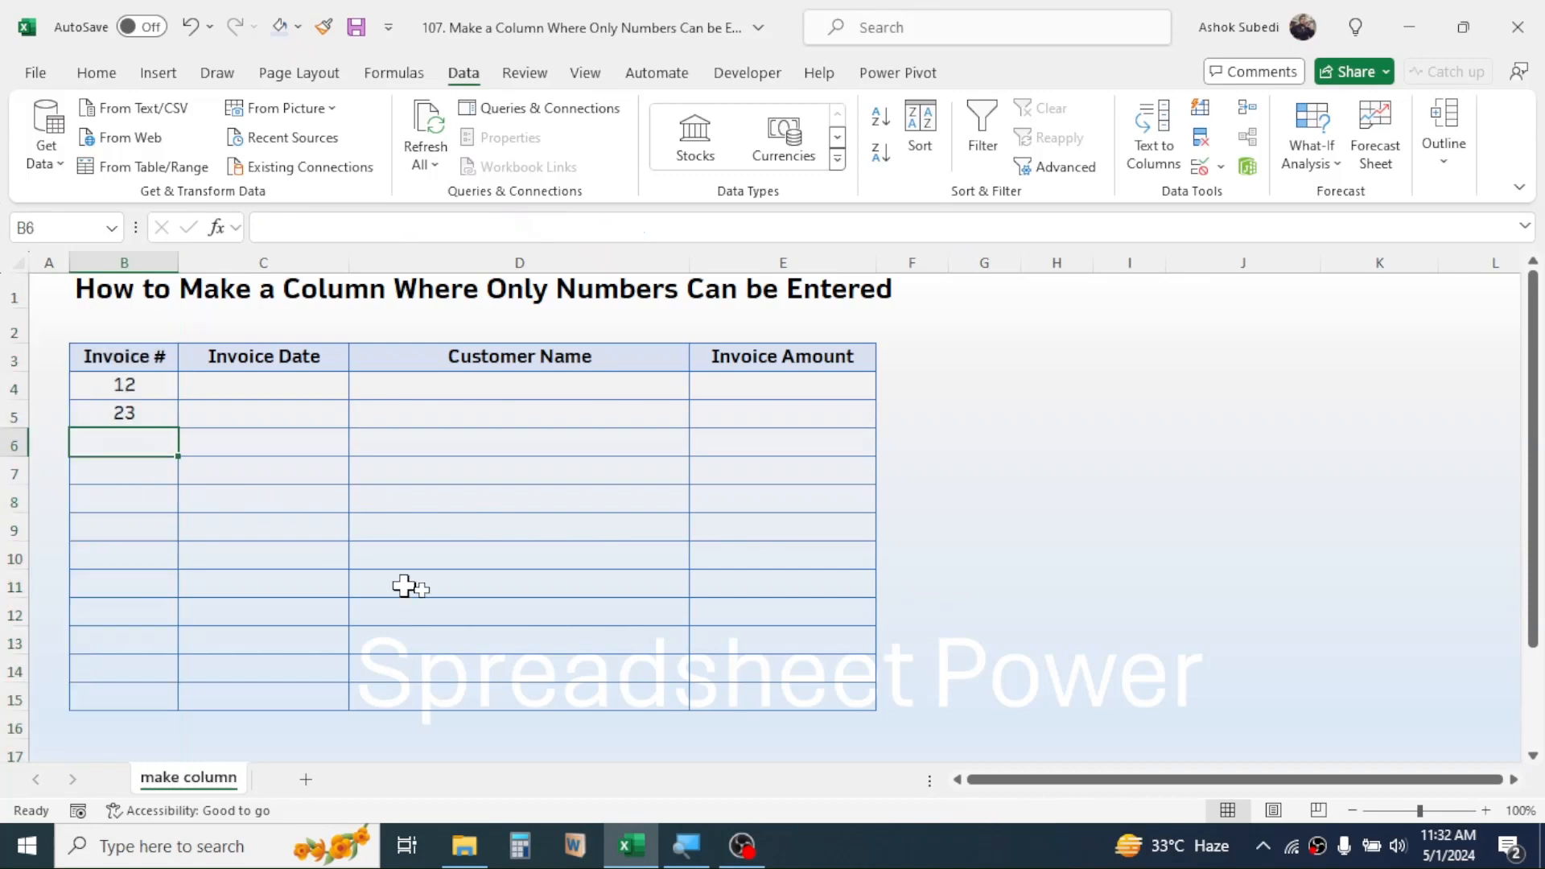
text(A12)
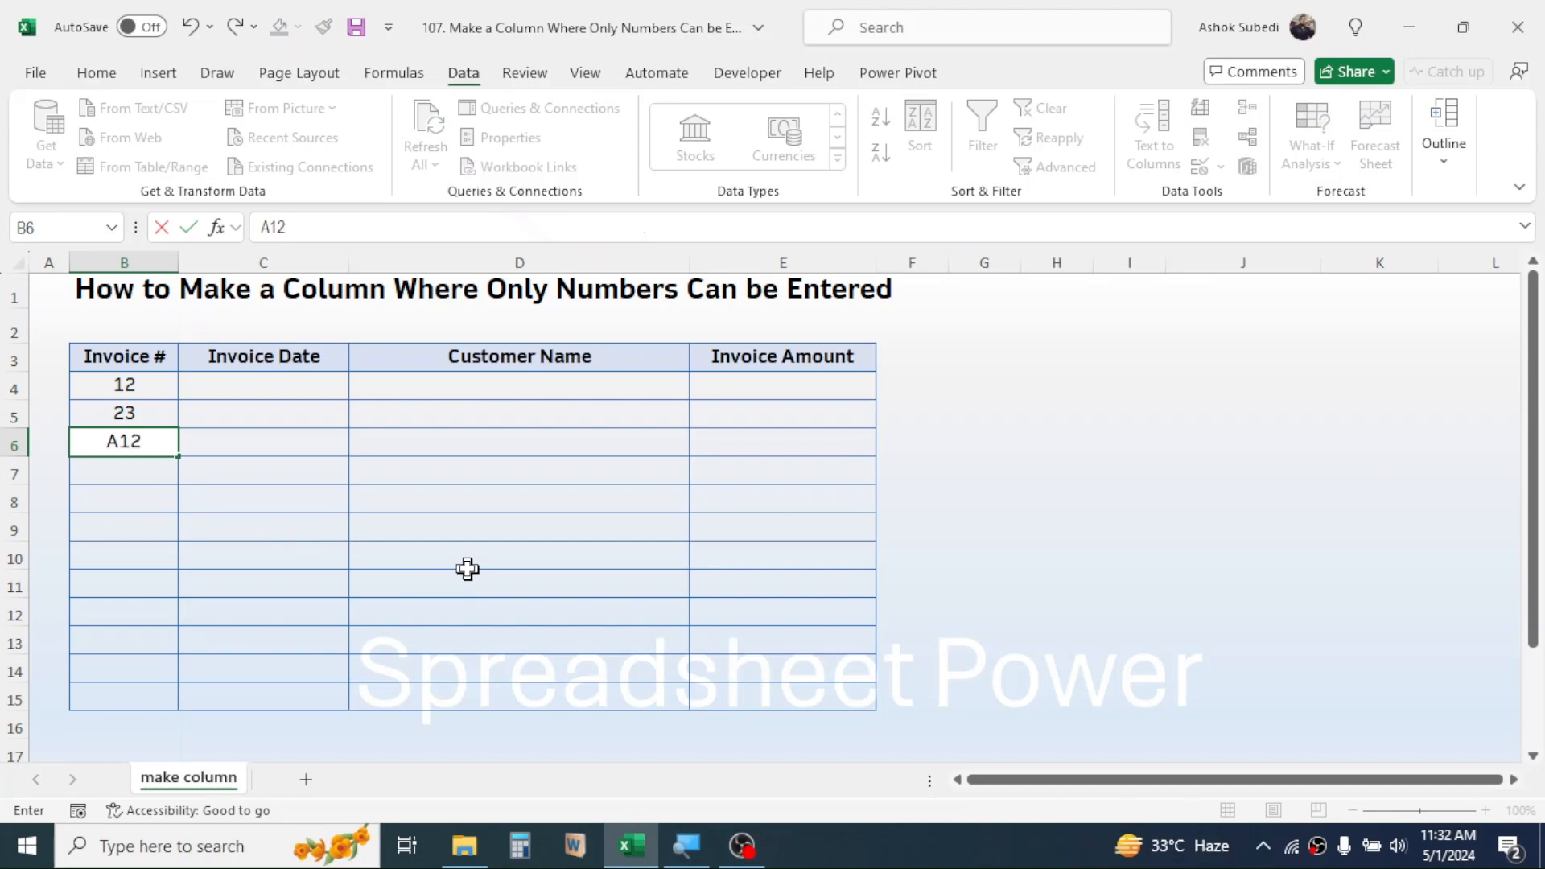
key(Return)
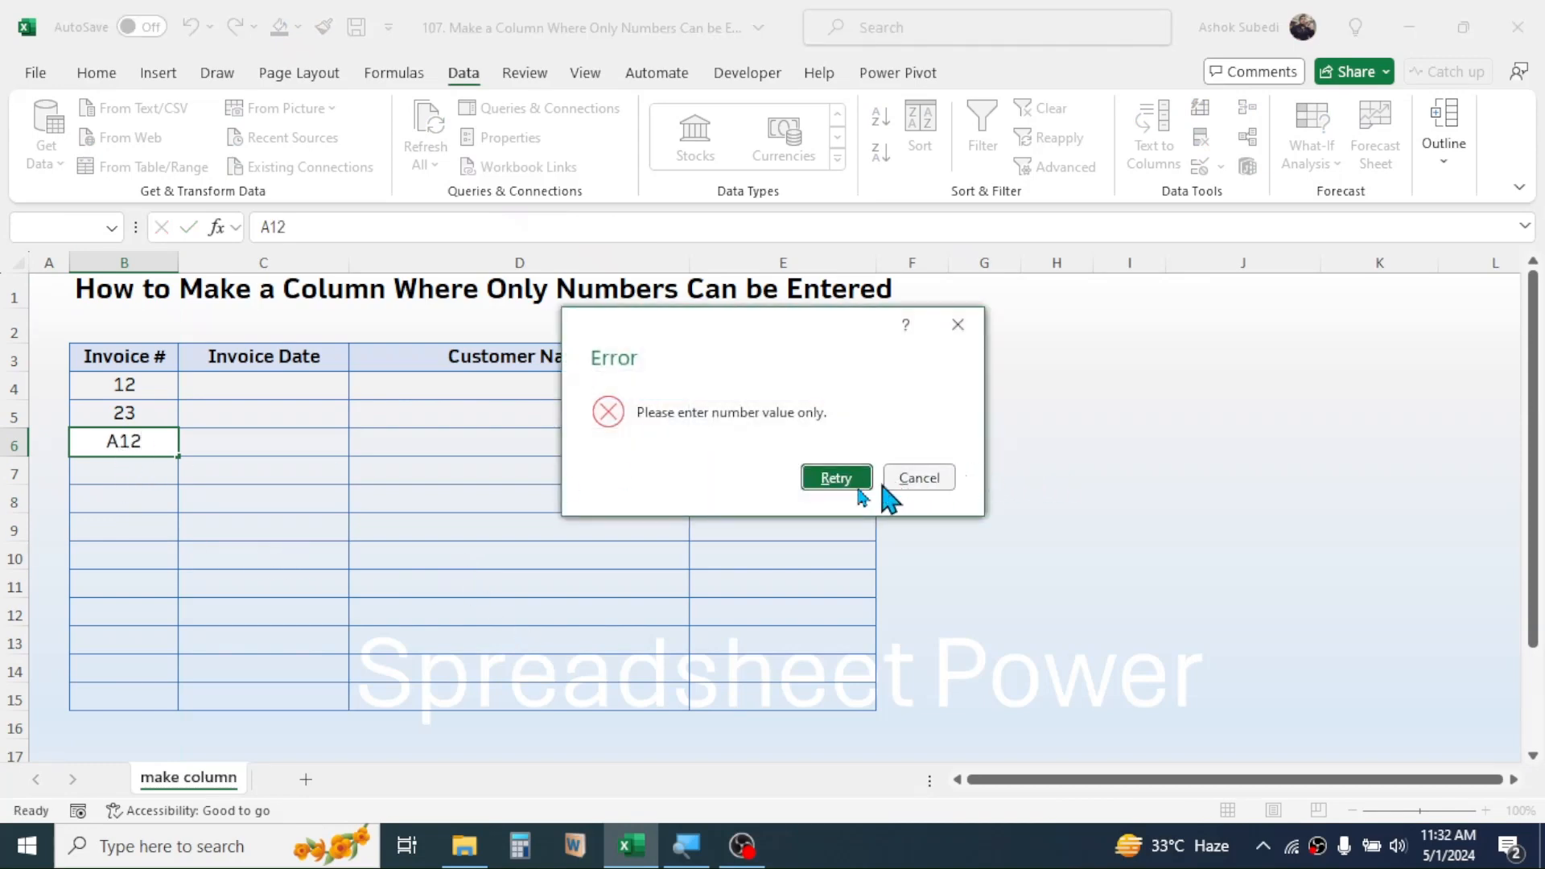
click(836, 478)
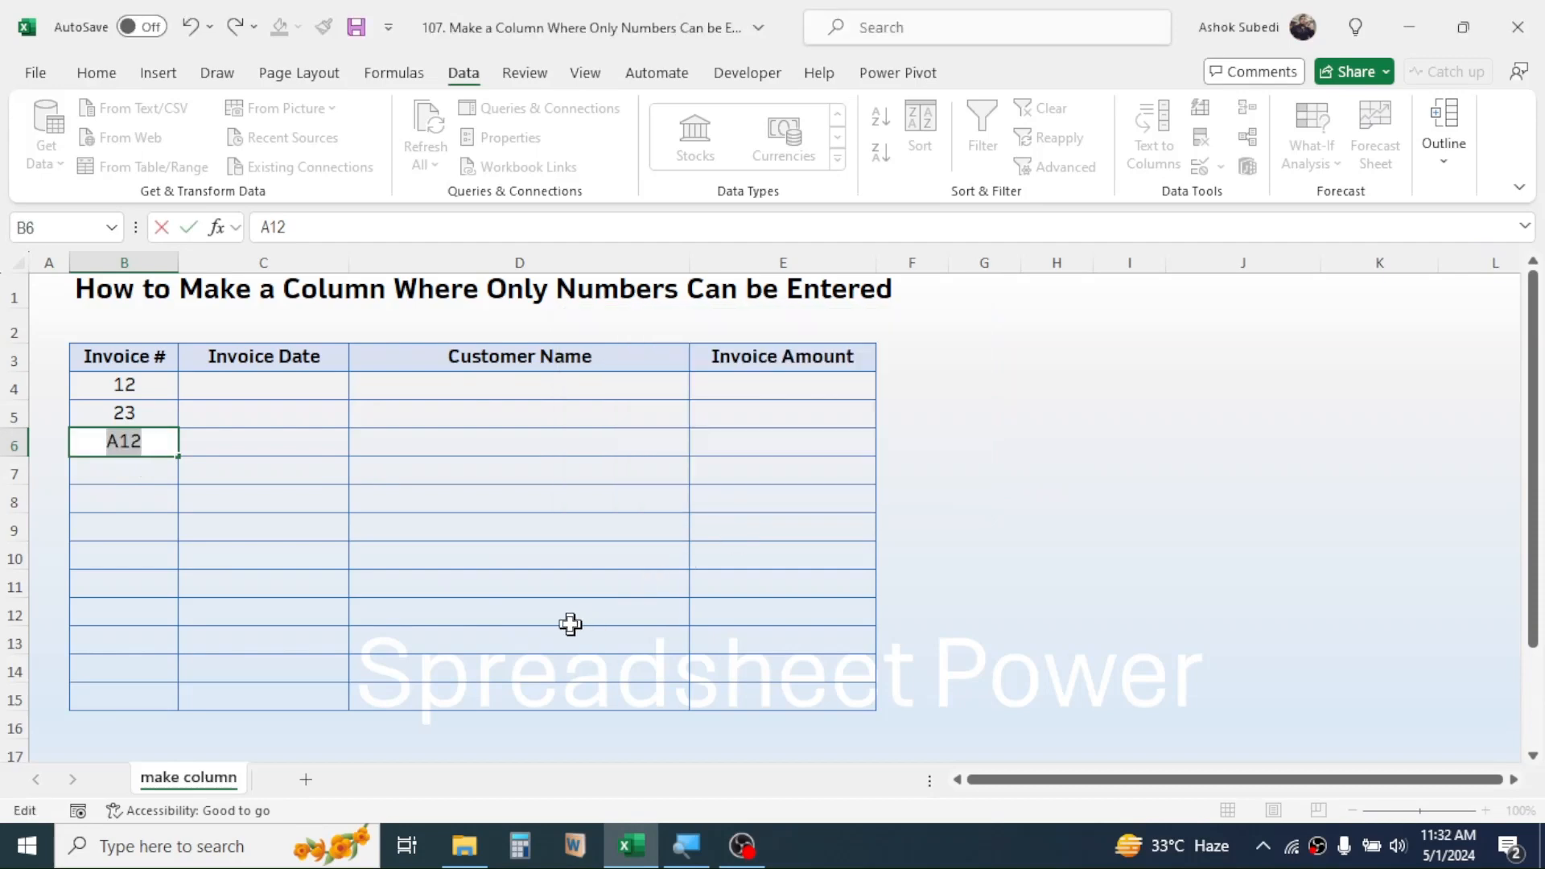
text(12)
key(Return)
Enter 14, 15 and 15 in cells B7 to B9 of the Invoice # column.
text(14)
key(Return)
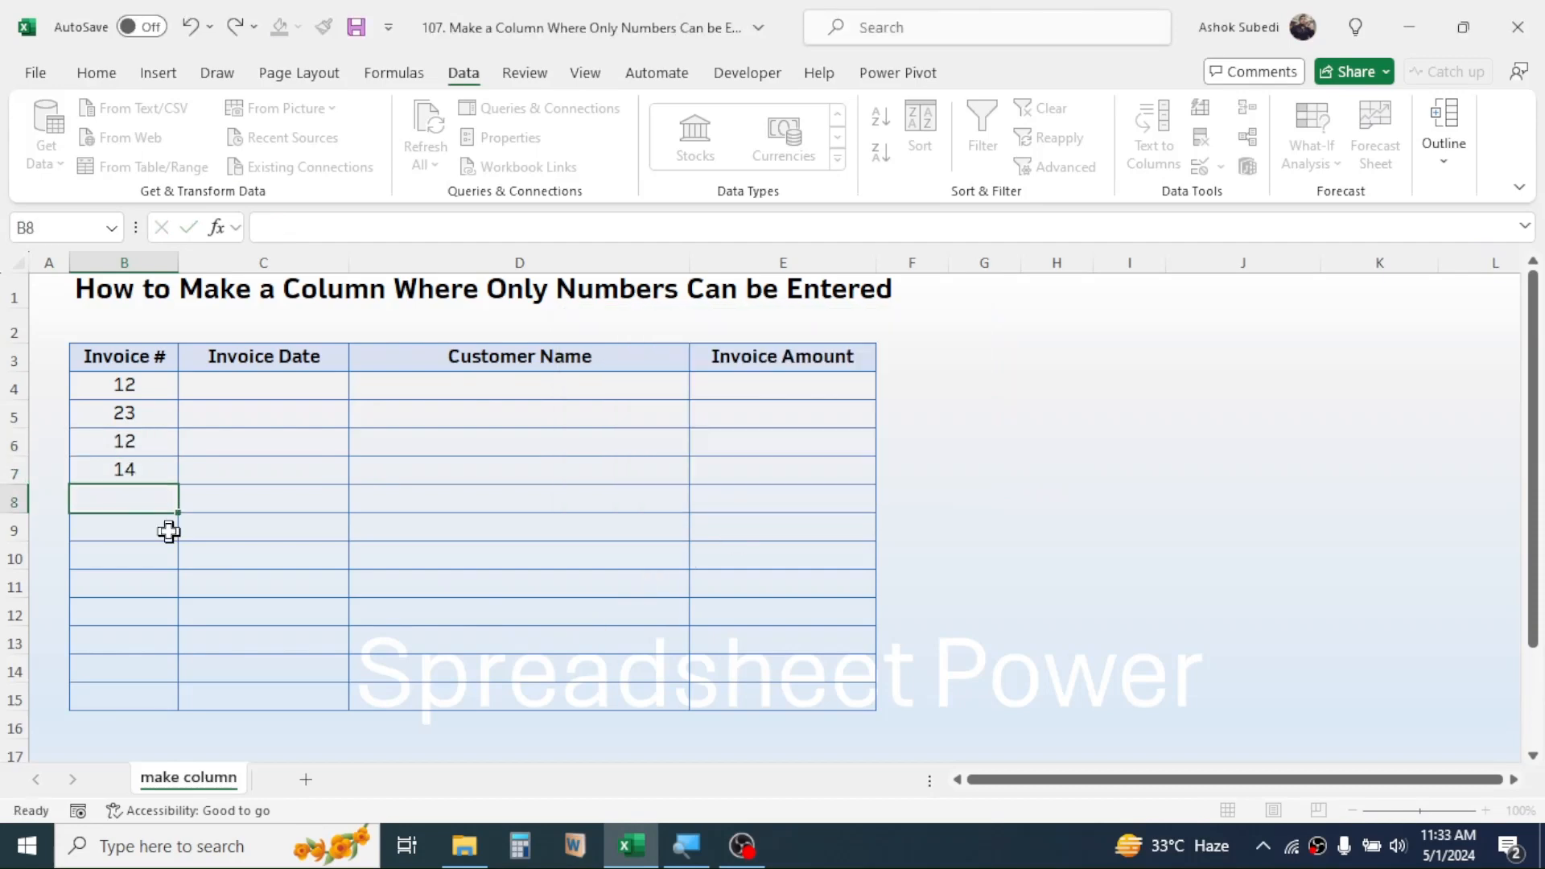
text(15)
key(Return)
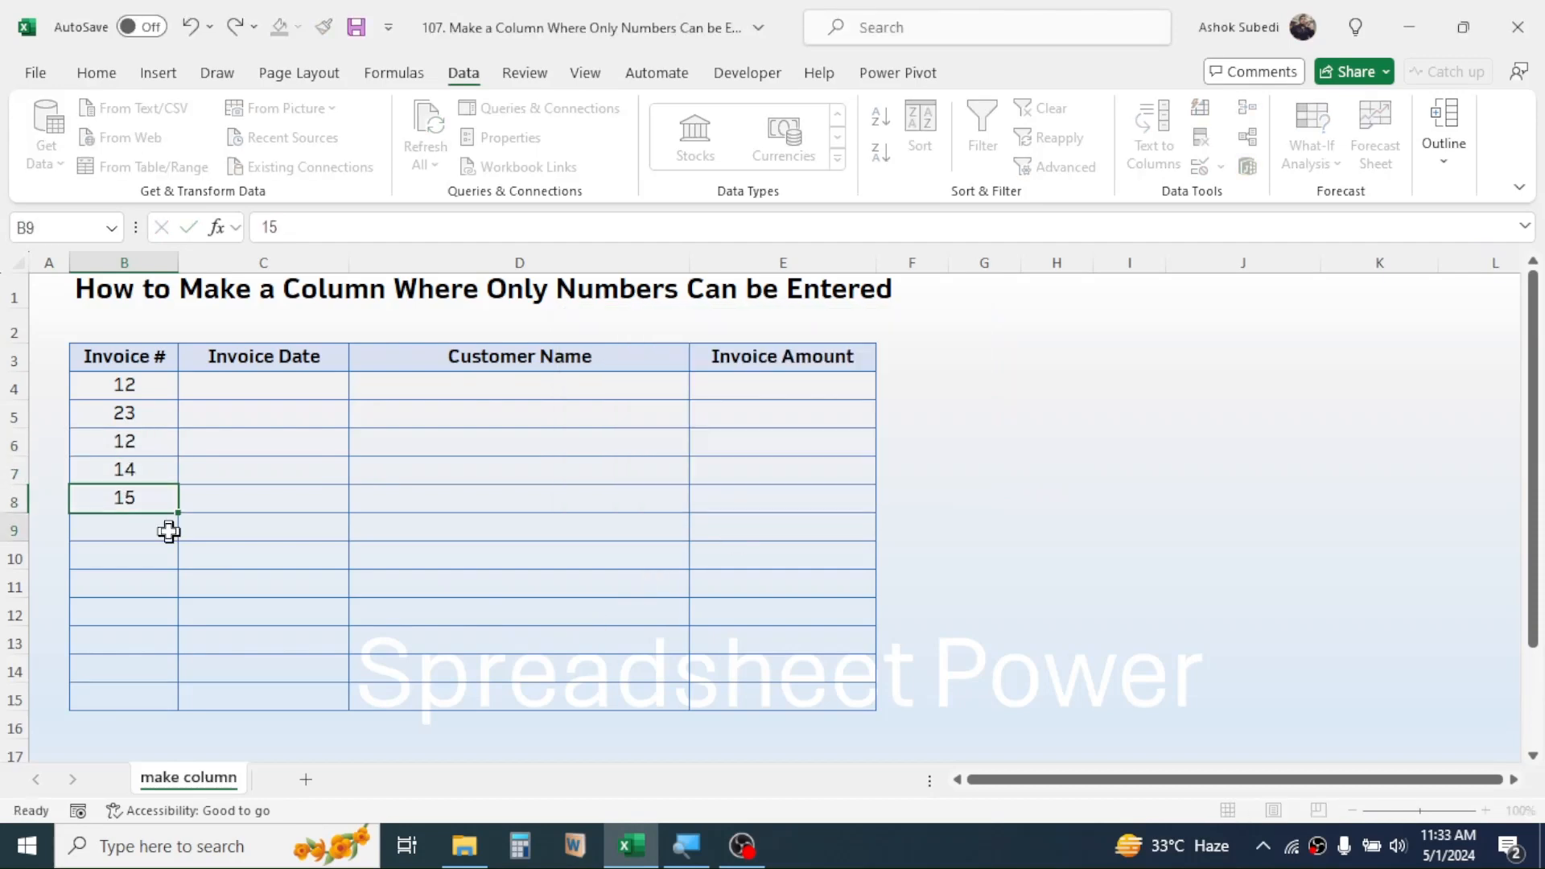
text(15)
key(Return)
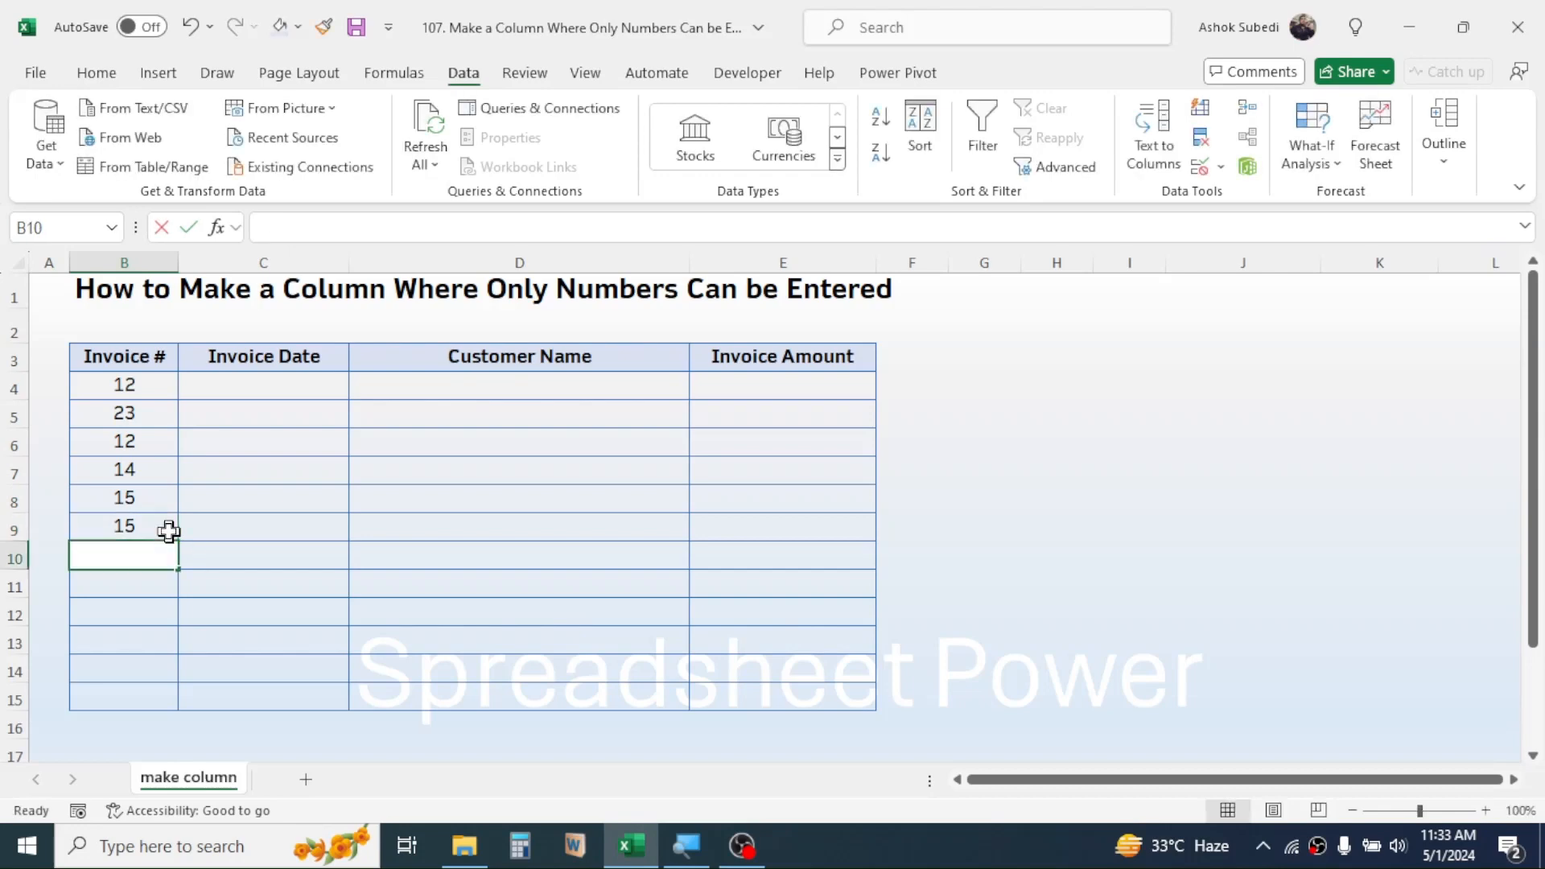
Try to enter the text aas in cell B10 and cancel the entry.
text(aas)
key(Return)
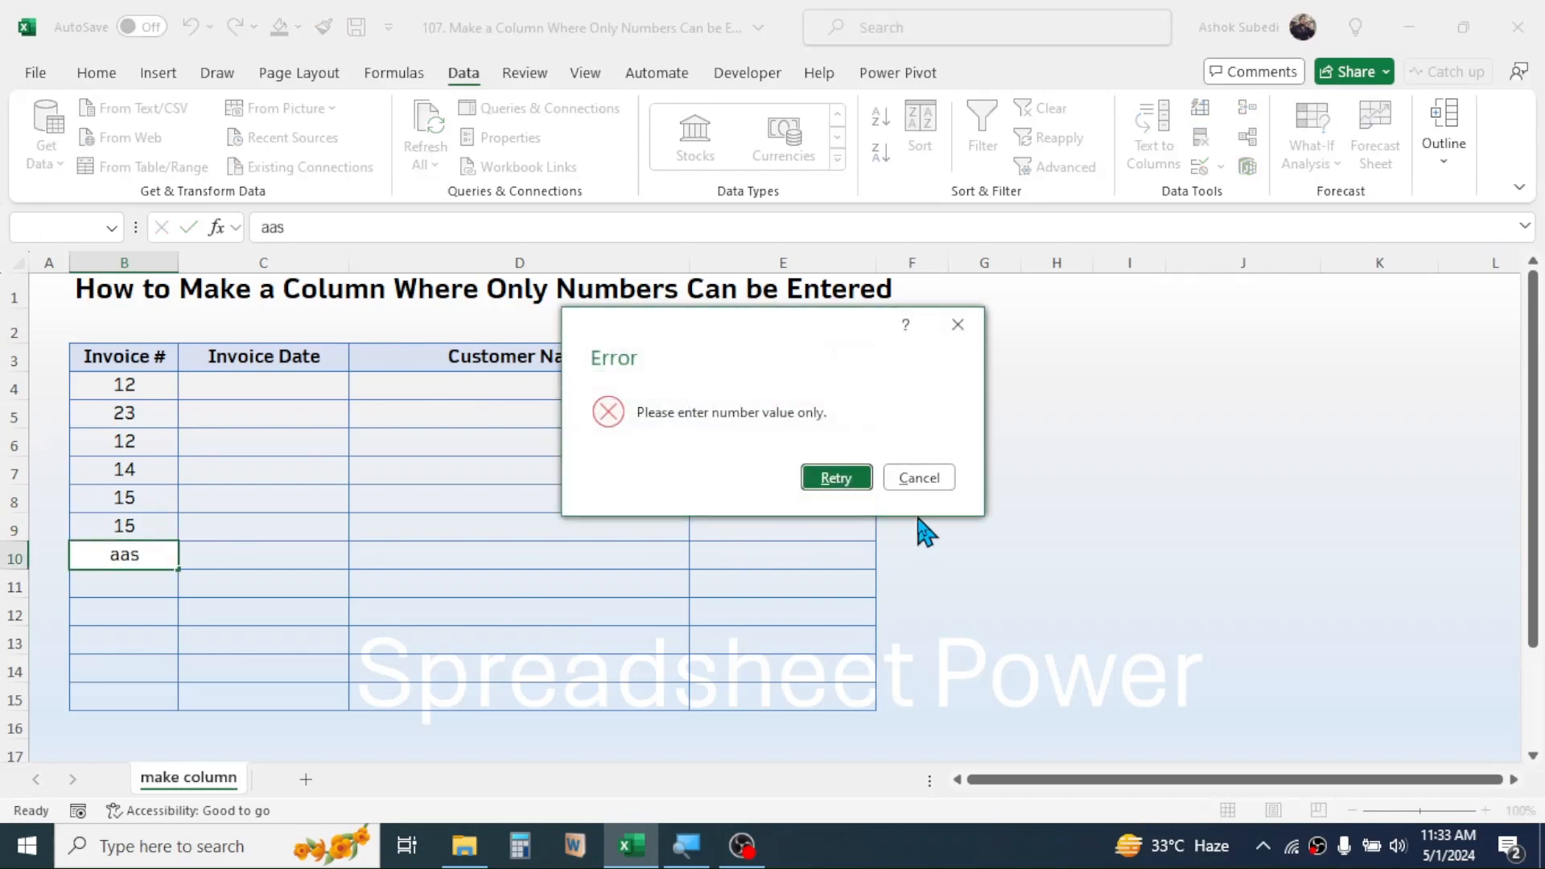
click(917, 478)
click(1024, 479)
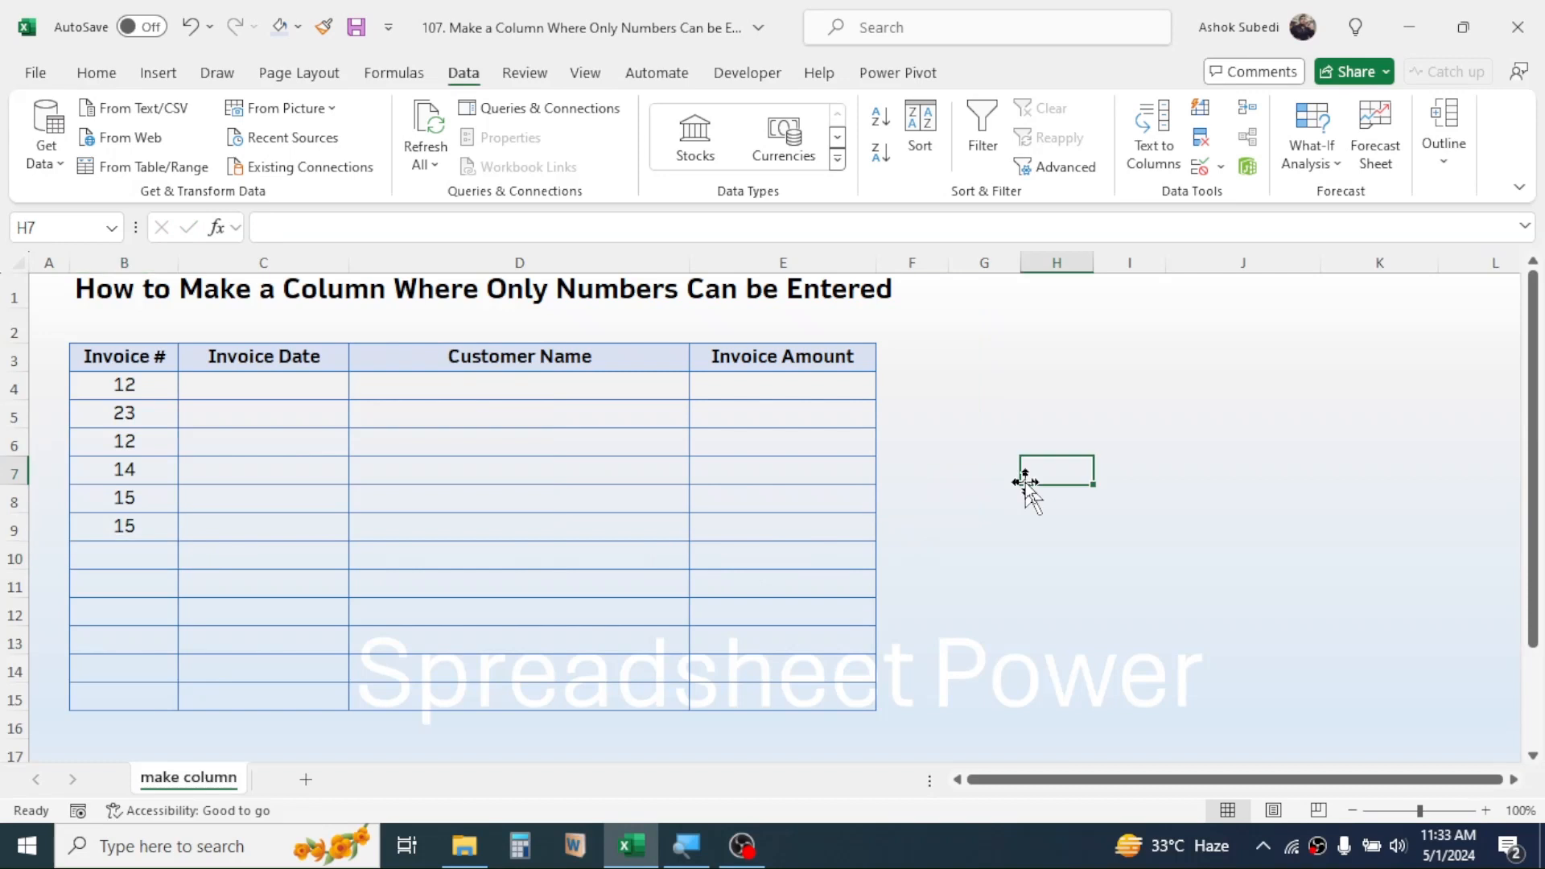